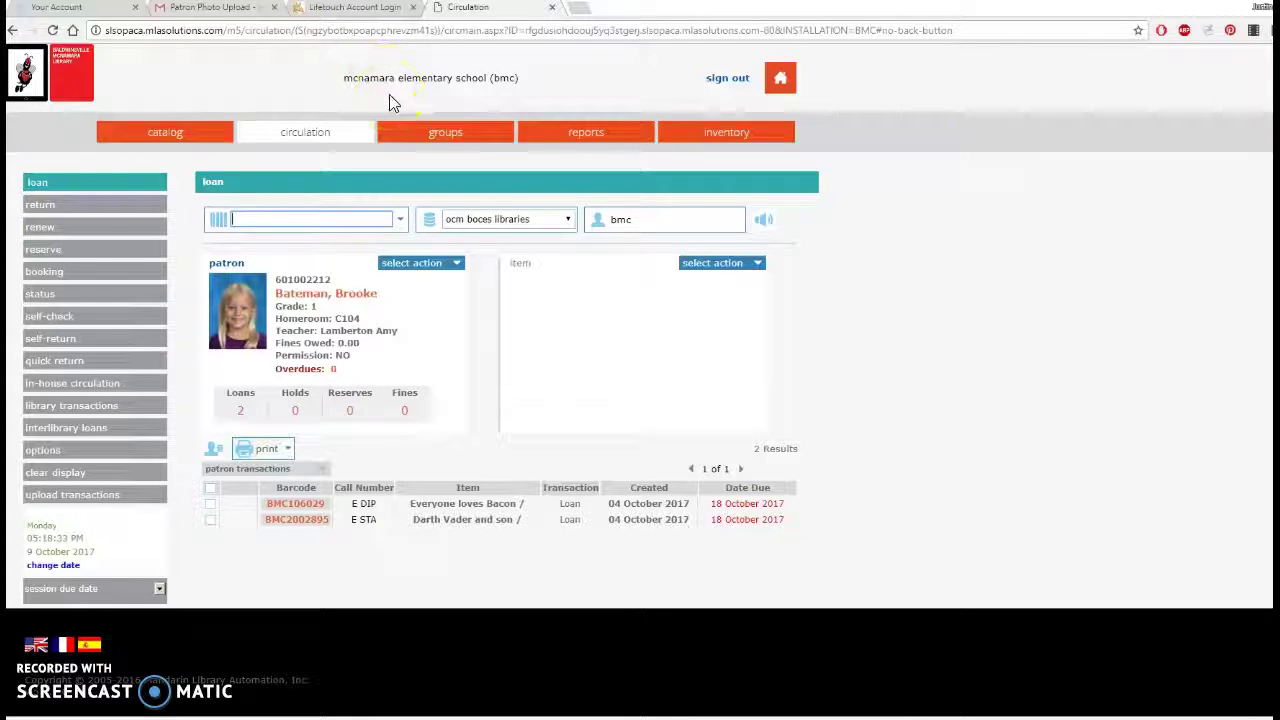
Switch from the Mandarin M5 patron record to the 'Lifetouch Account Login' browser tab.
left_click(376, 14)
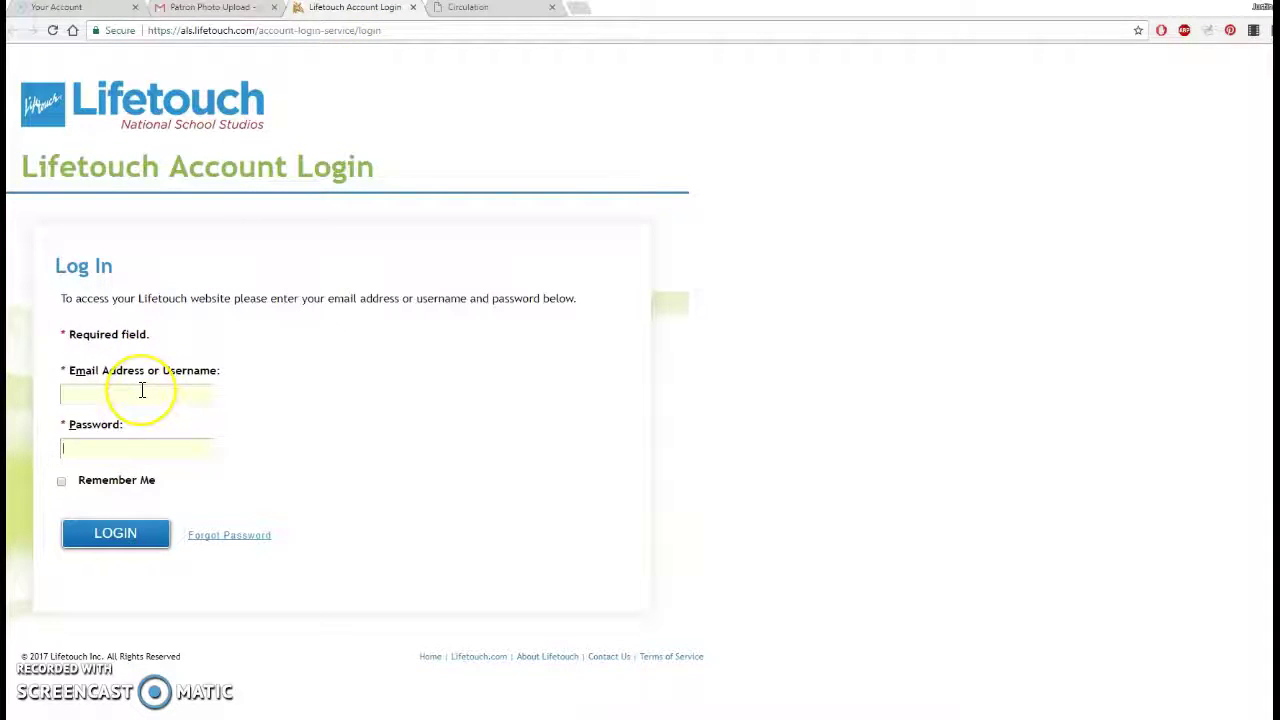
Log in to the school's Lifetouch account with its e-mail username and password.
left_click(142, 392)
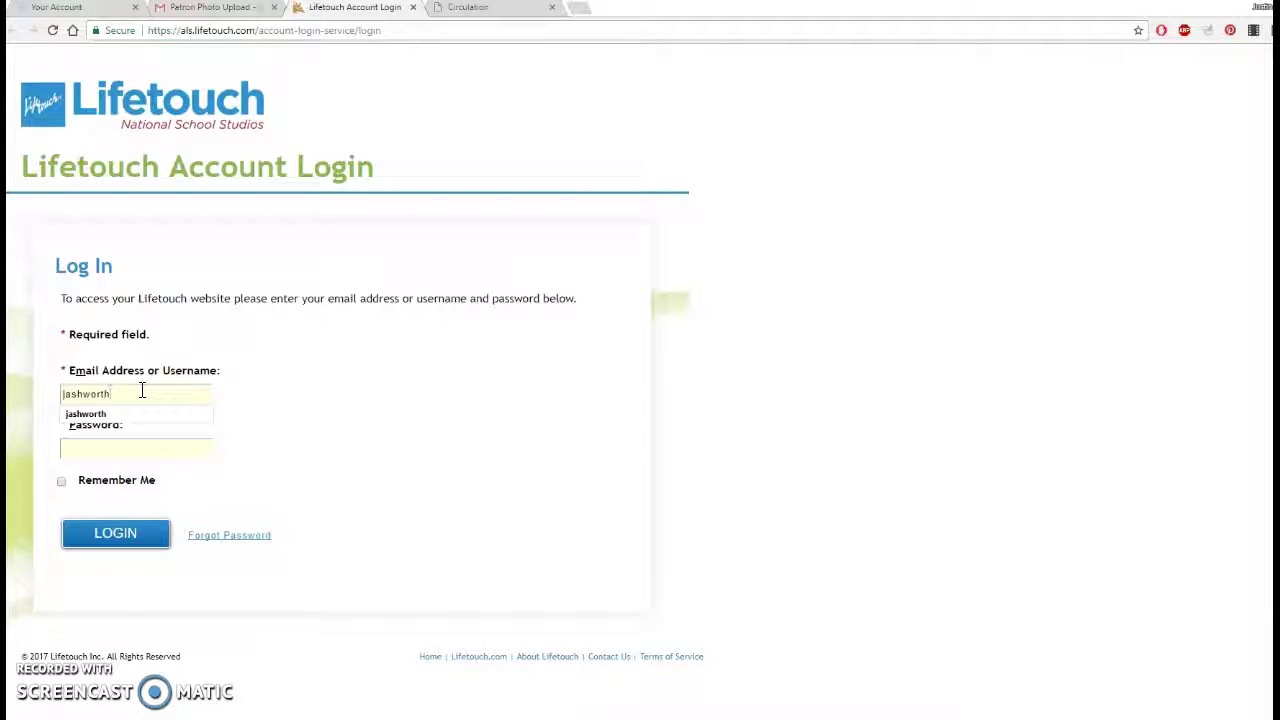
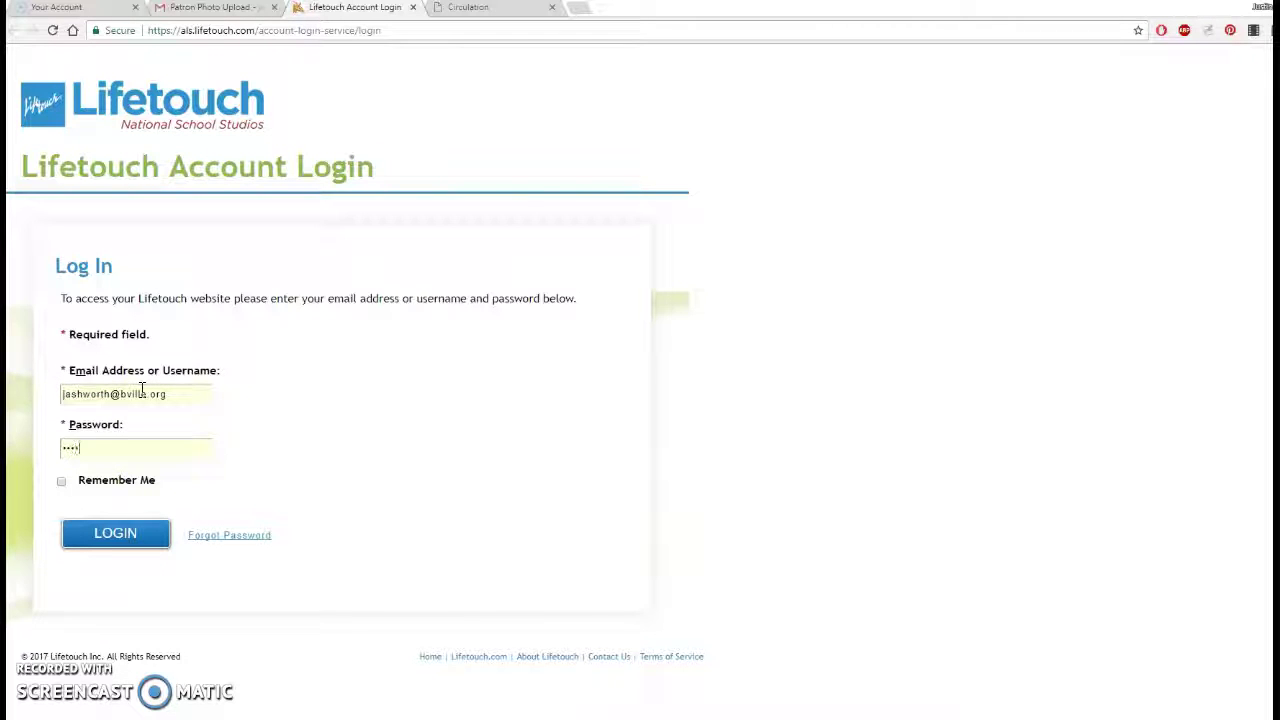
type("•••")
key("Return")
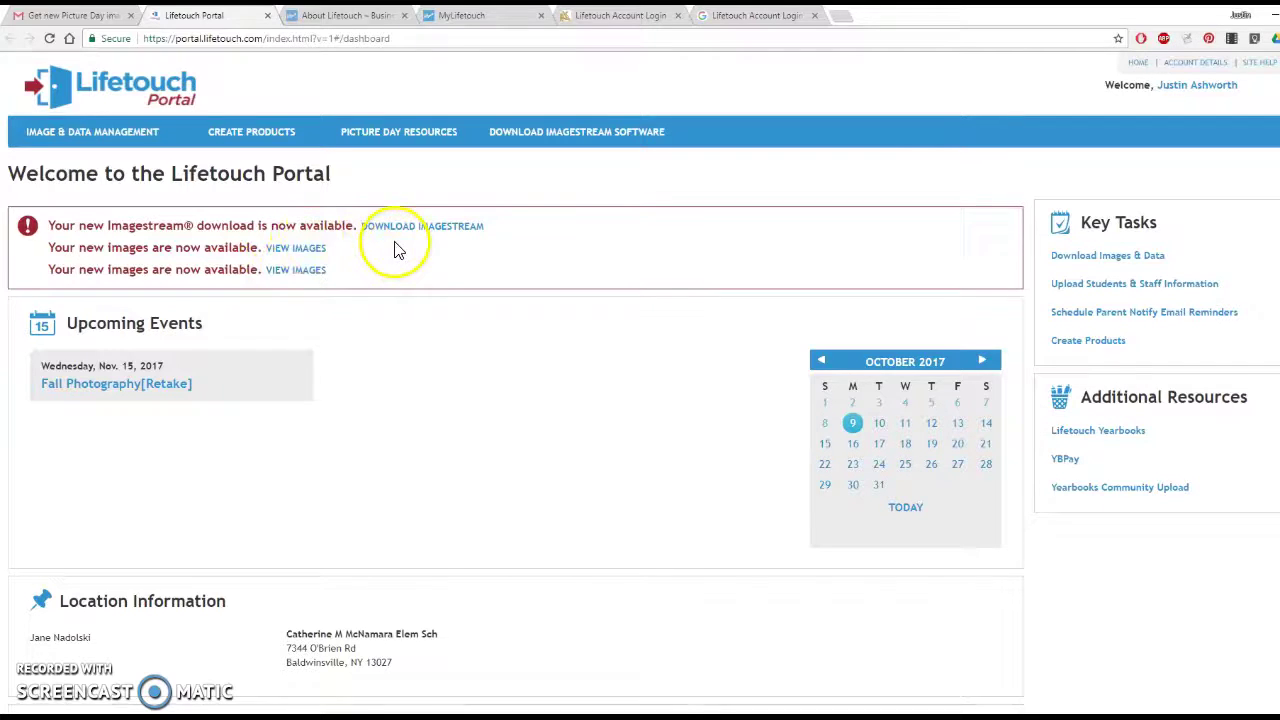
Open 'Download Images & Data' under Key Tasks and pick a student card.
left_click(1088, 264)
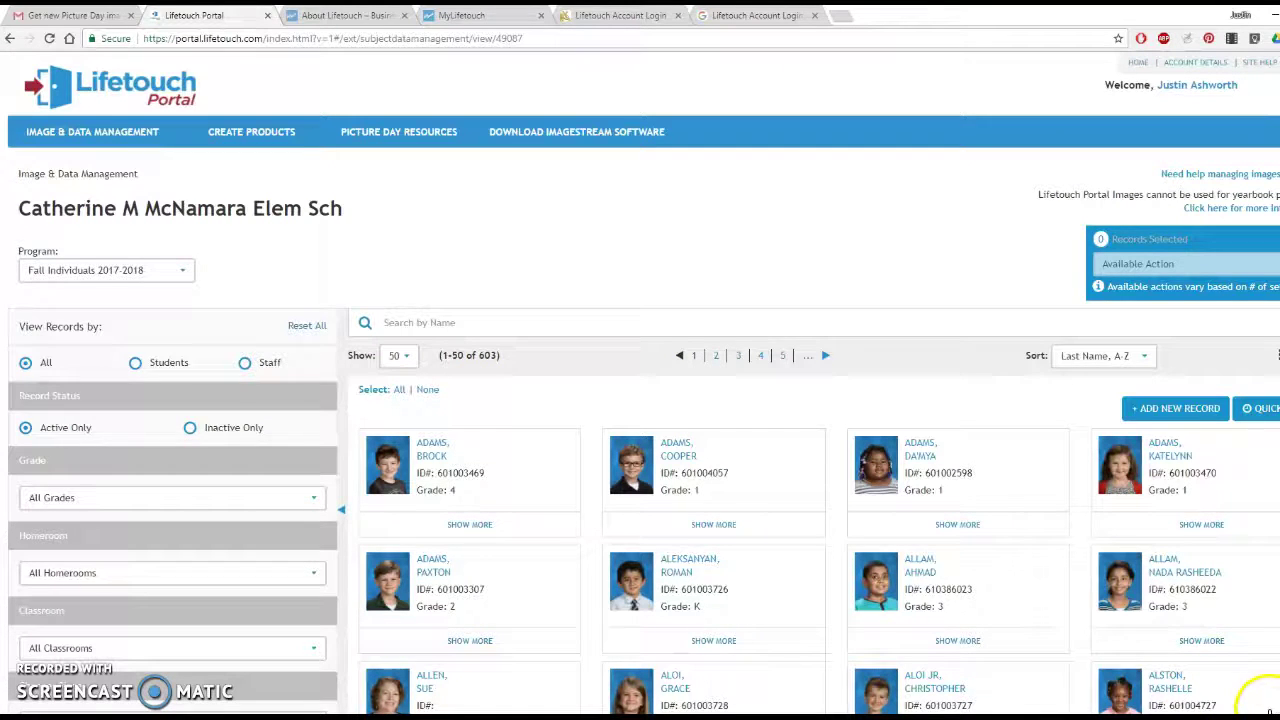
left_click(1260, 700)
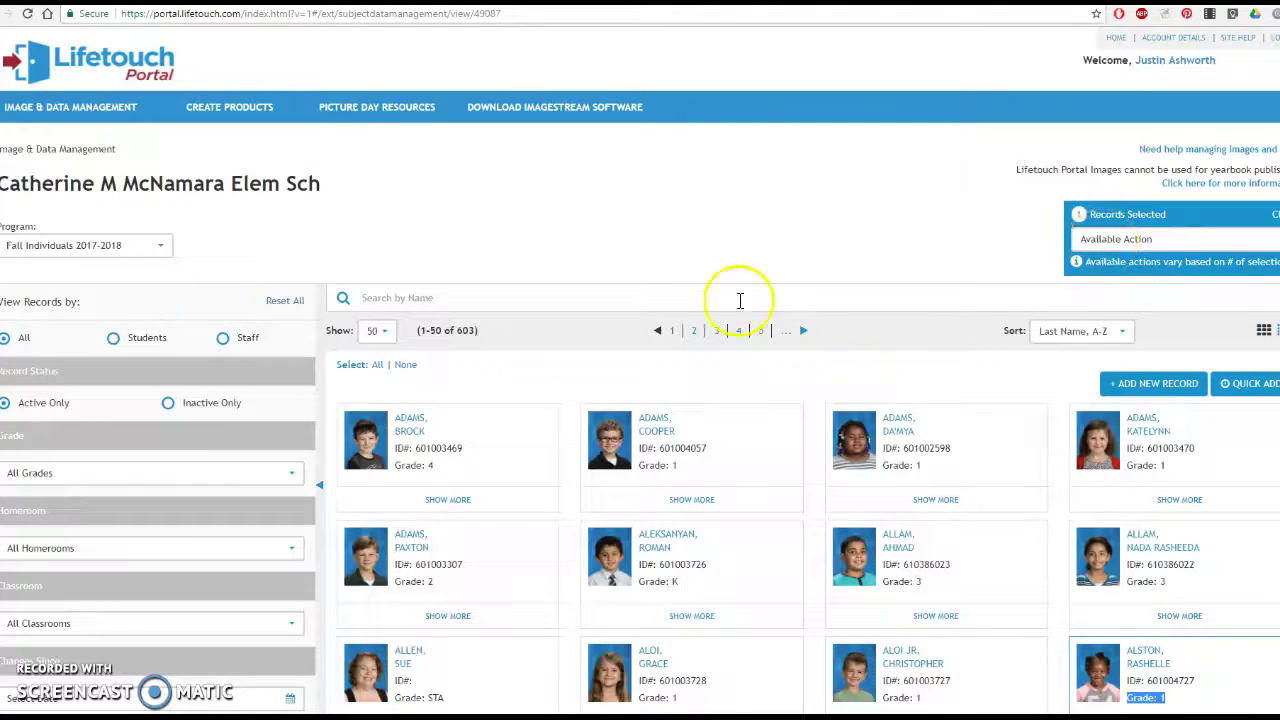
Select all 603 records and choose Download as the available action.
left_click(378, 372)
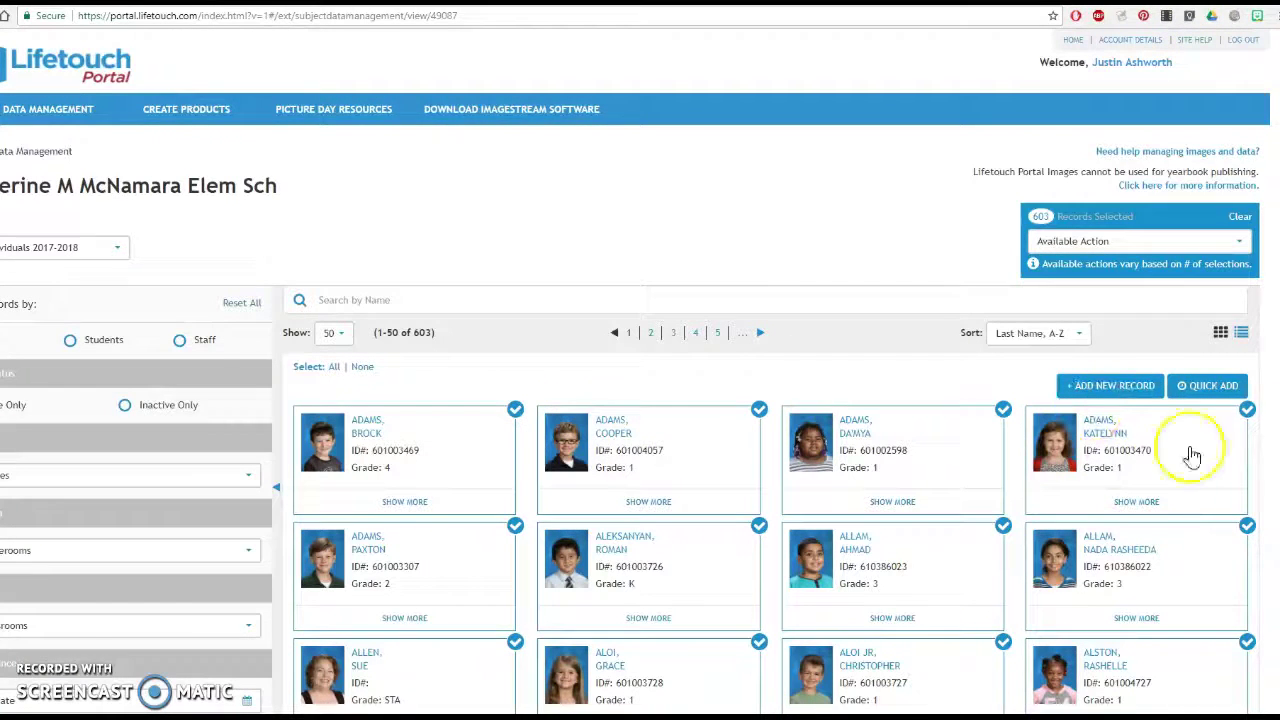
left_click(1052, 241)
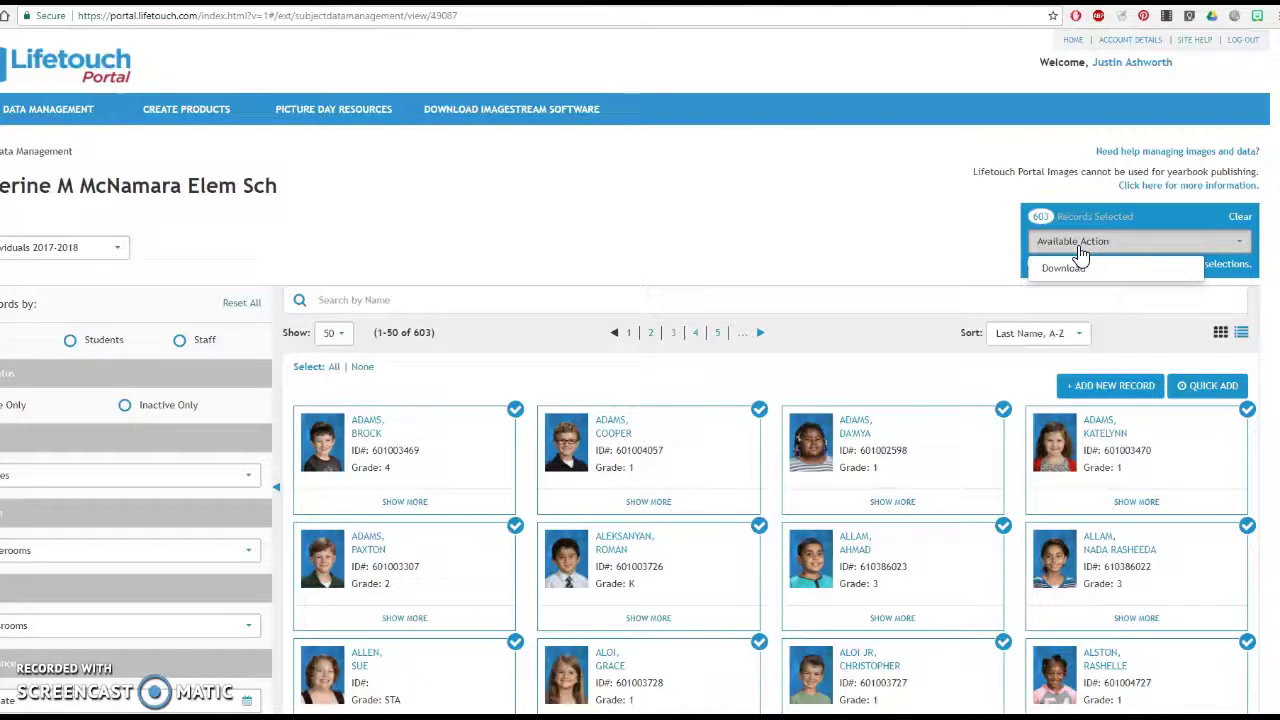
left_click(1066, 268)
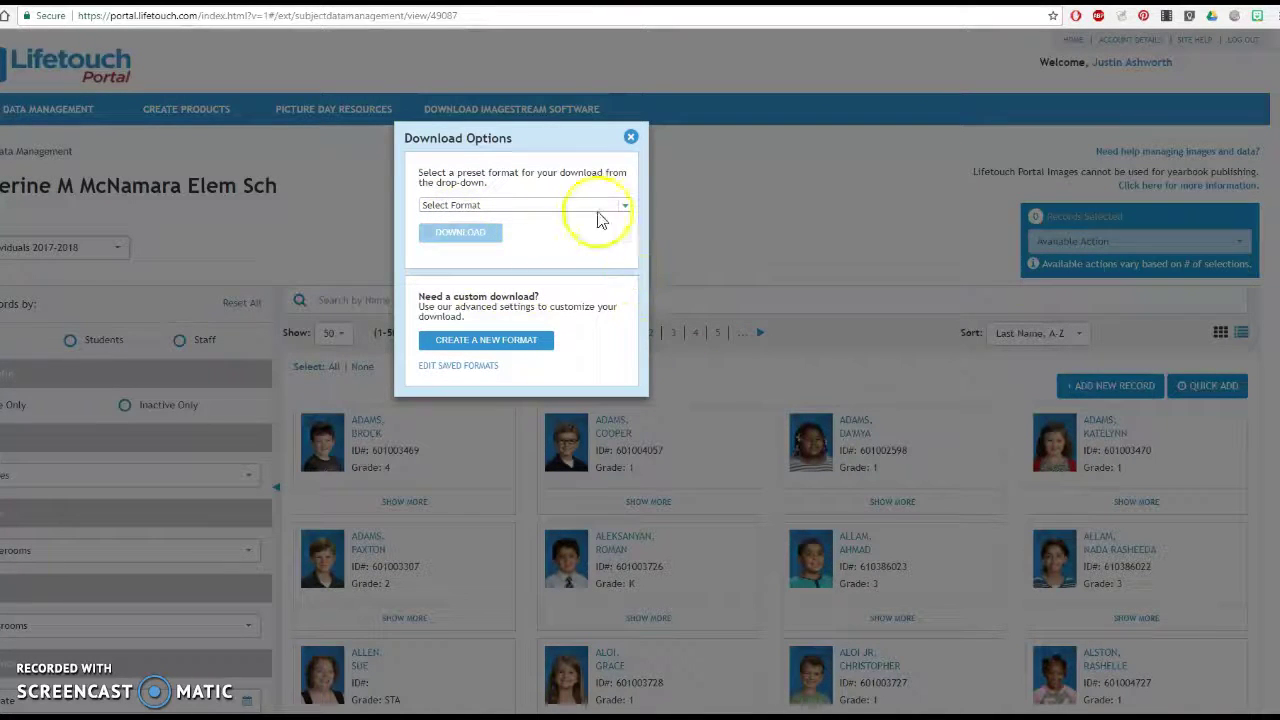
Set the download format to 'Images only' and start the download.
left_click(623, 210)
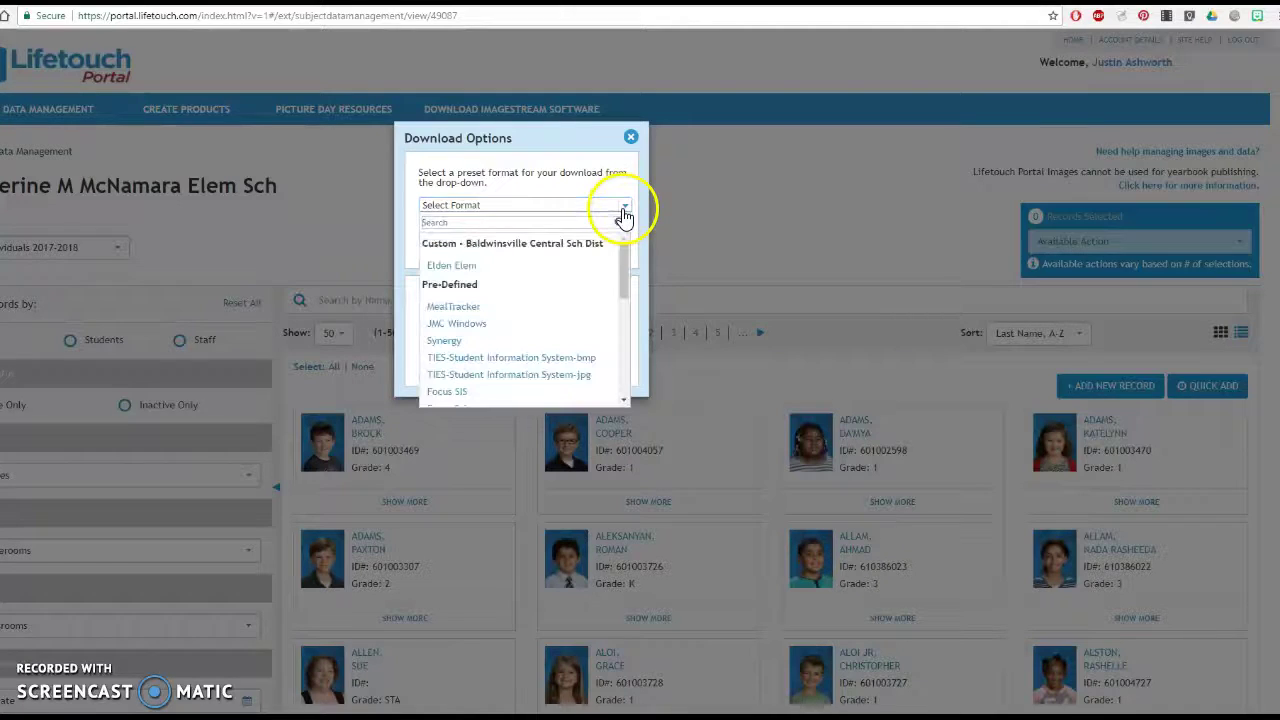
scroll(483, 312, "down", 3)
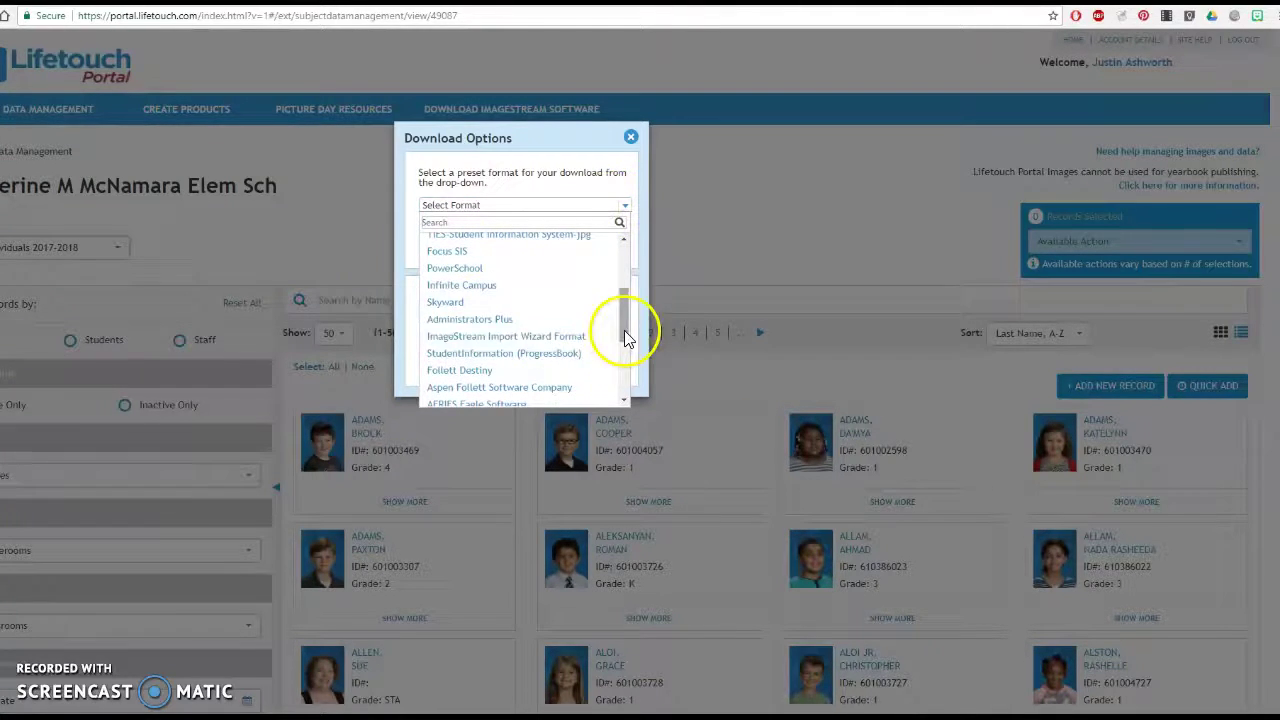
left_click_drag(628, 326, 636, 396)
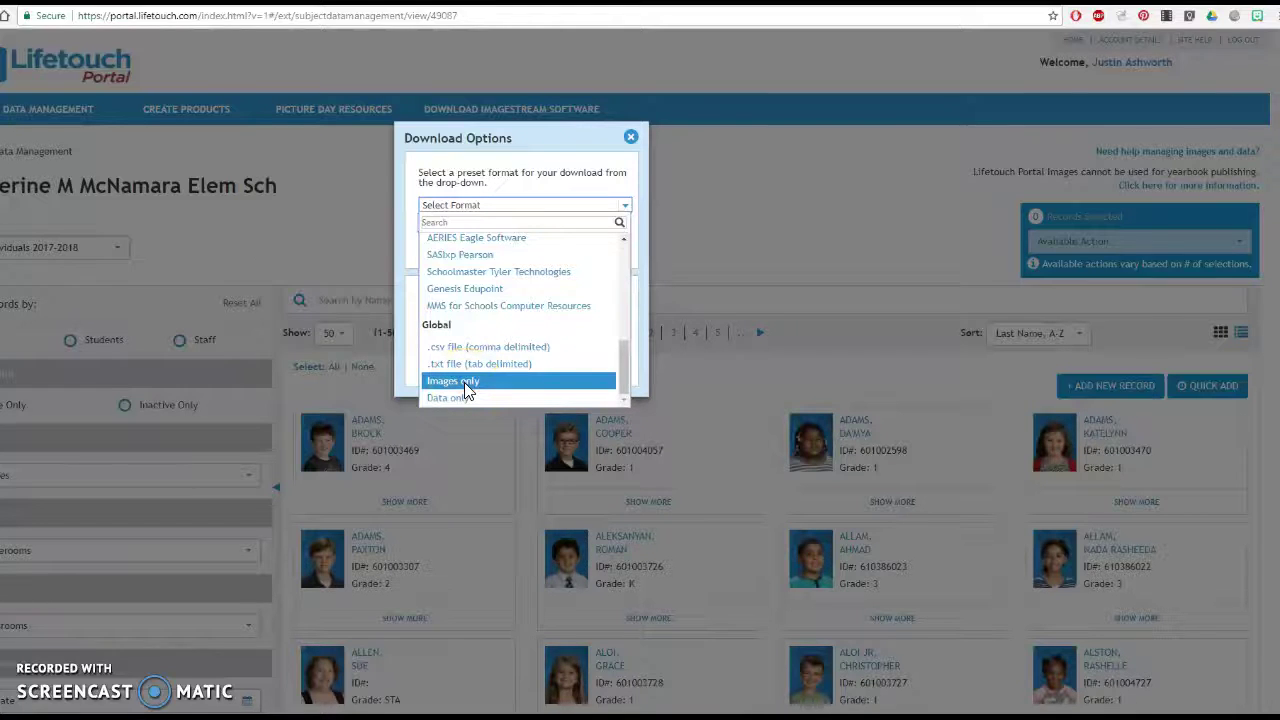
left_click(464, 388)
left_click(472, 238)
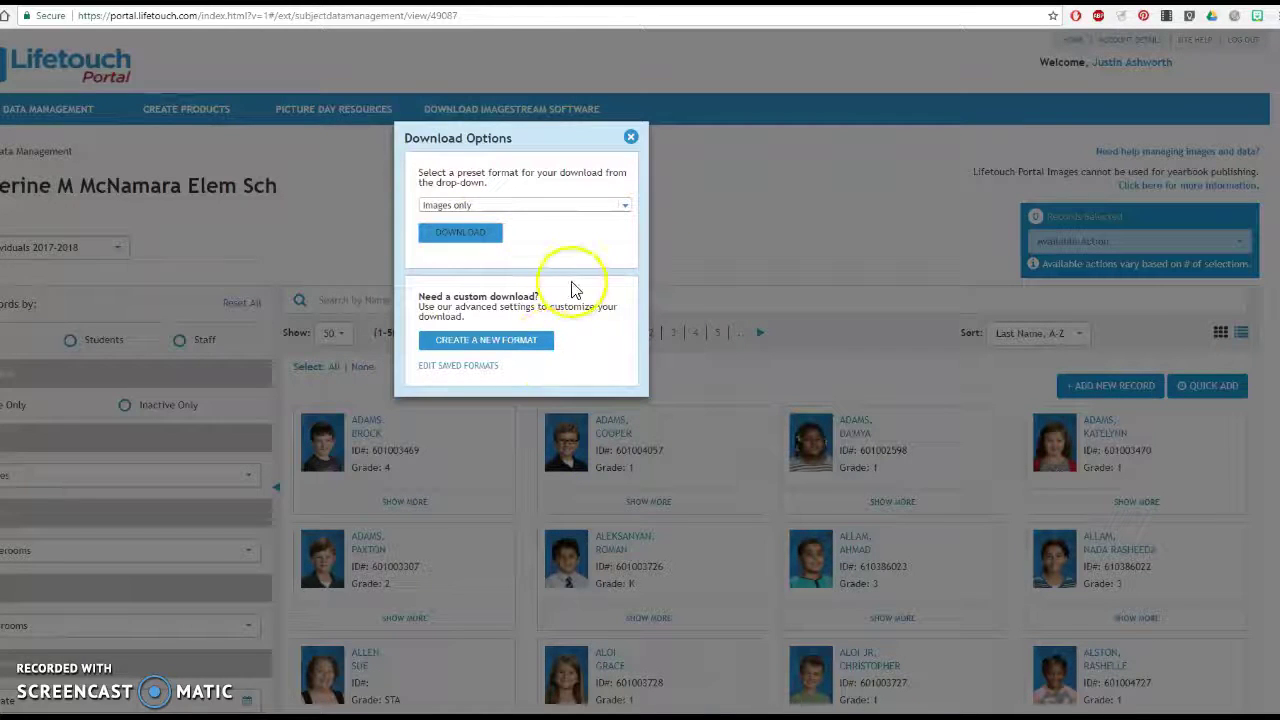
left_click(458, 233)
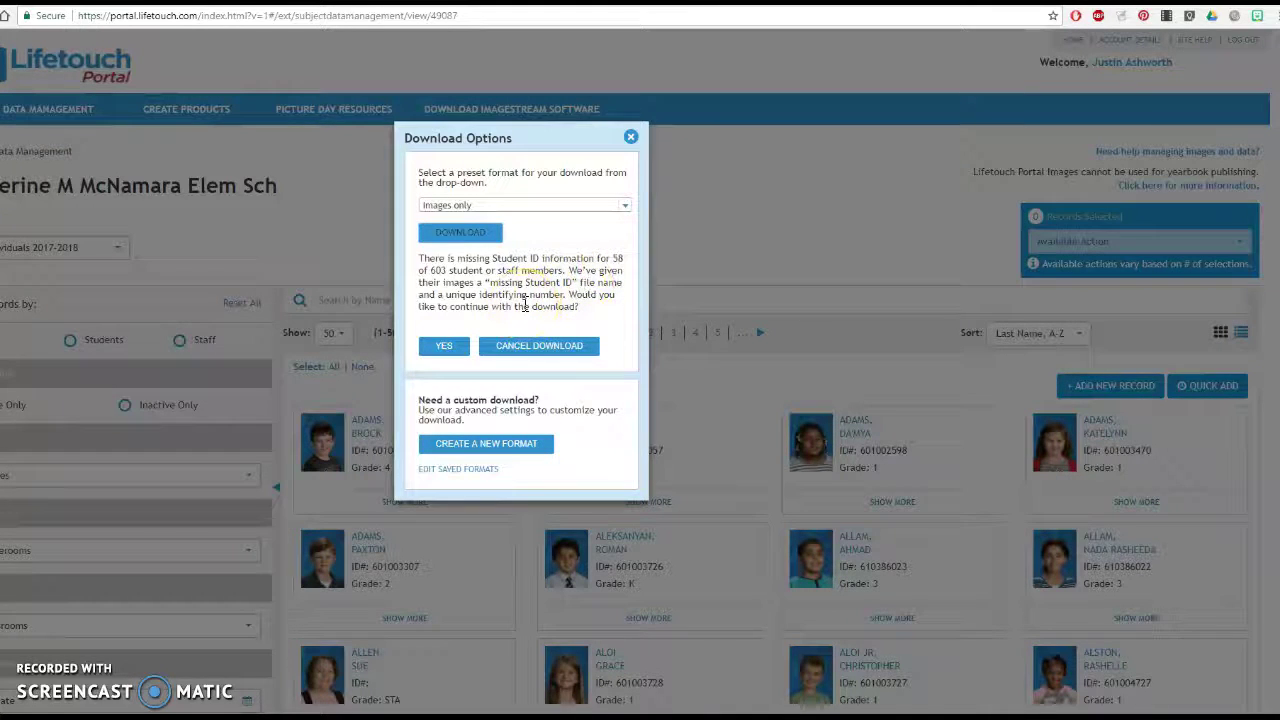
Accept the missing Student ID warning and save DataImages as a zip on the Desktop.
left_click(446, 347)
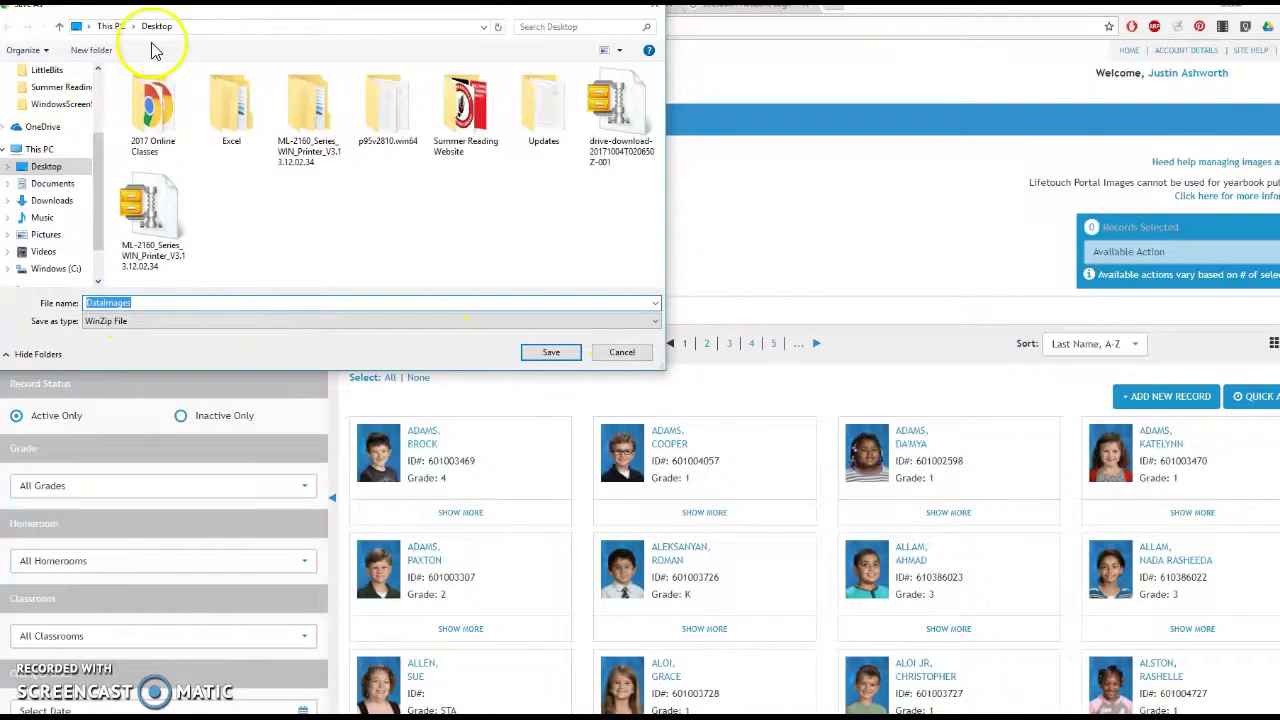
left_click(552, 353)
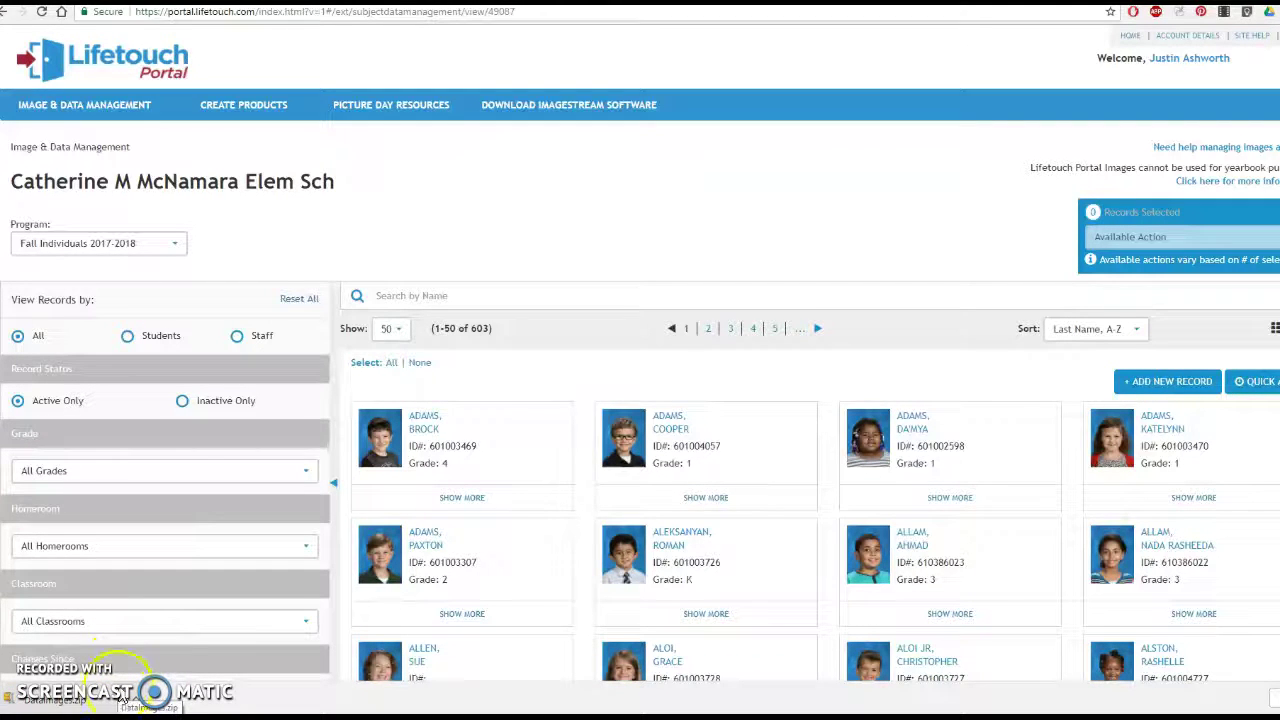
Open the Downloads folder in File Explorer and select the DataImages zip.
left_click(118, 670)
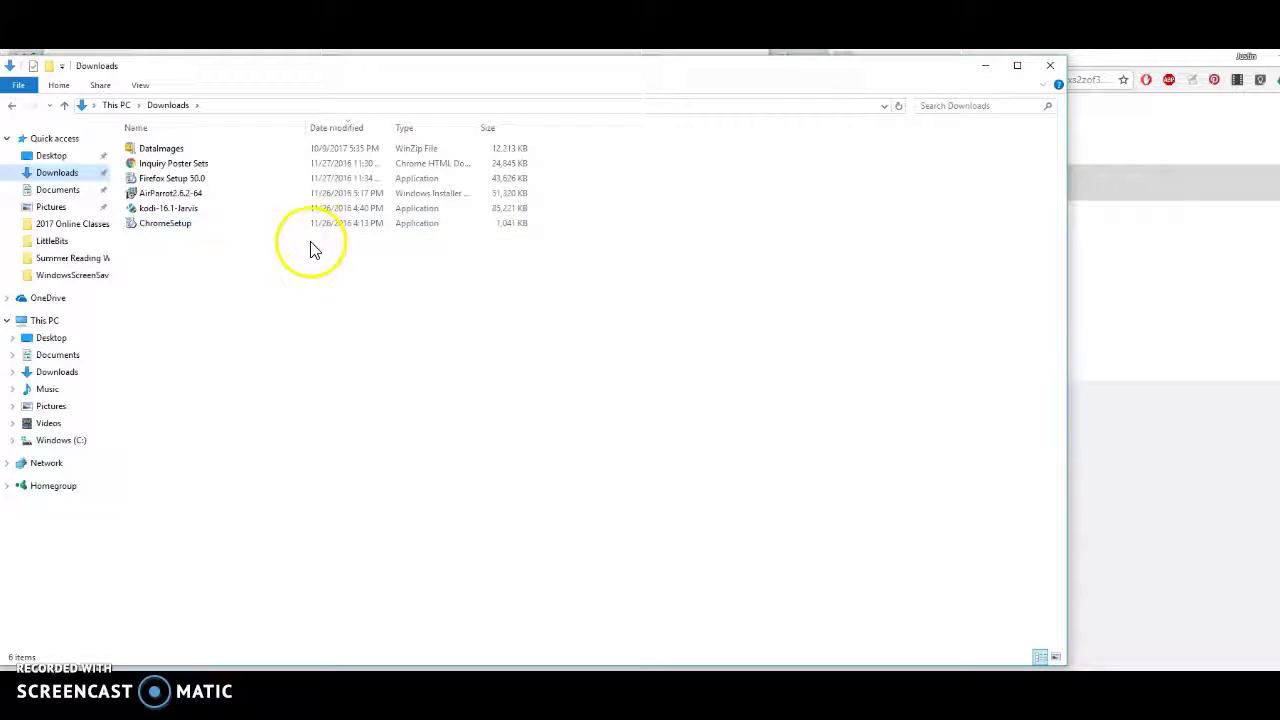
left_click(249, 249)
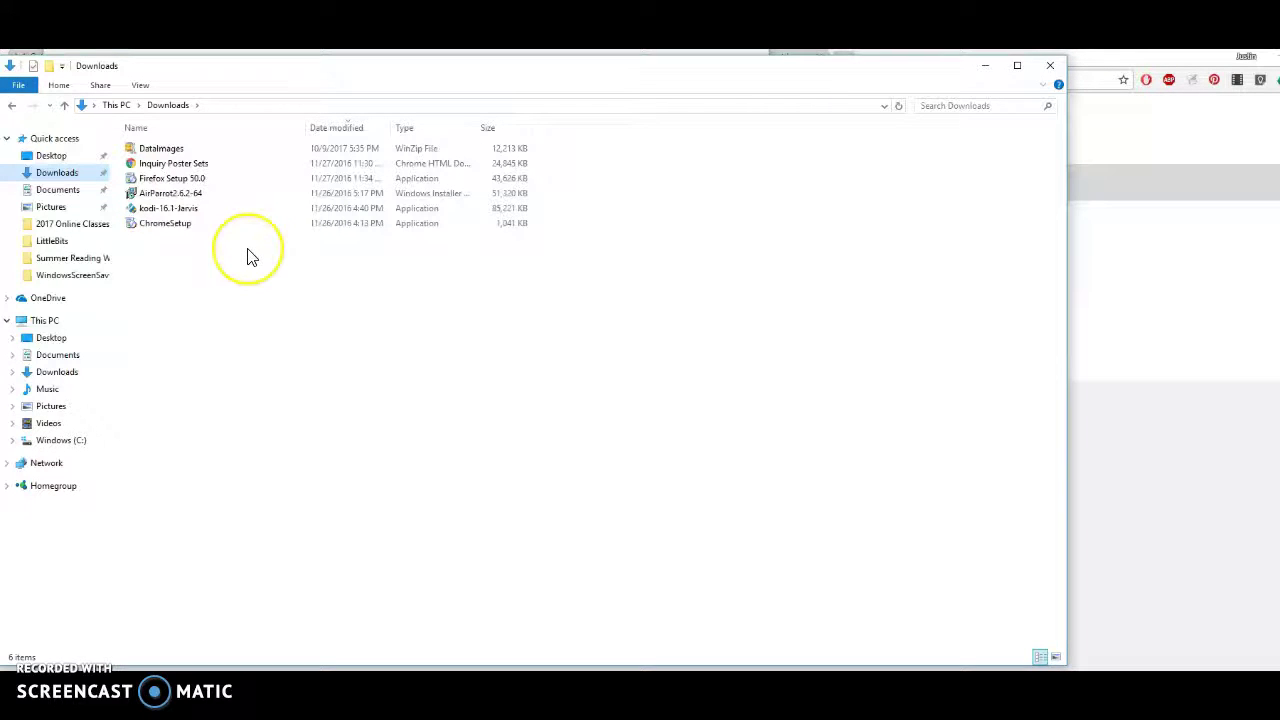
left_click(246, 242)
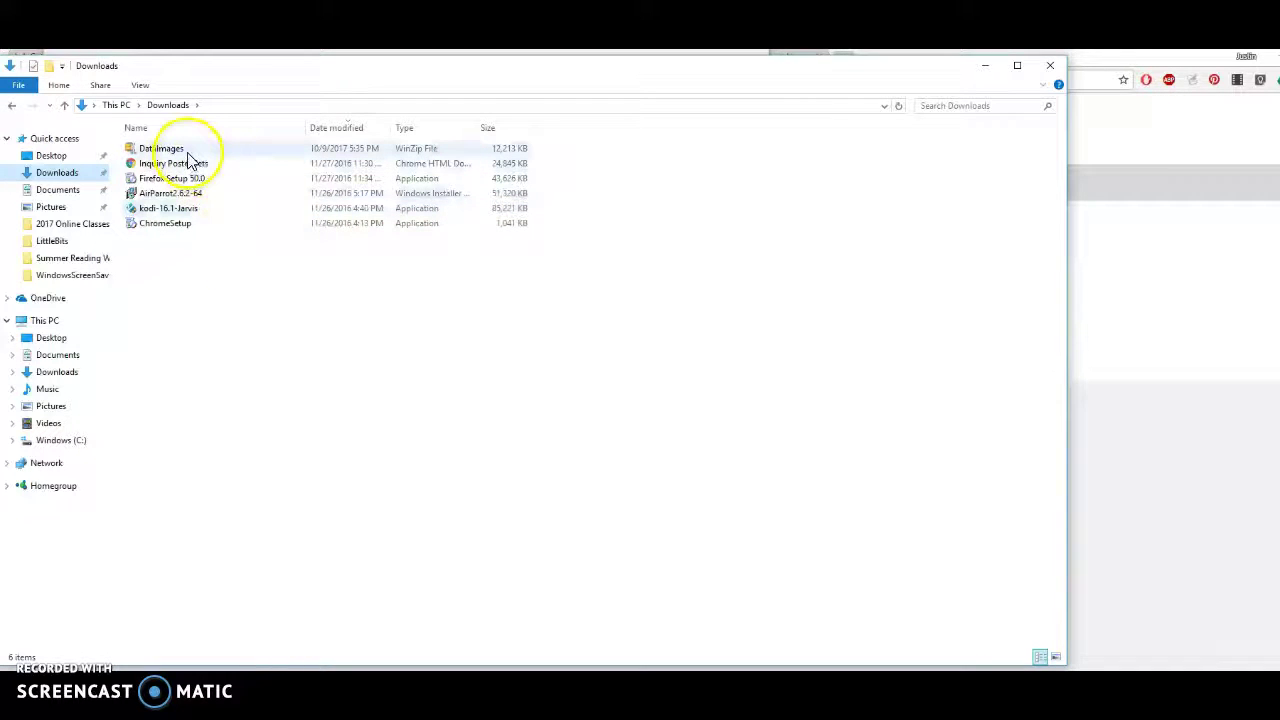
mouse_move(190, 160)
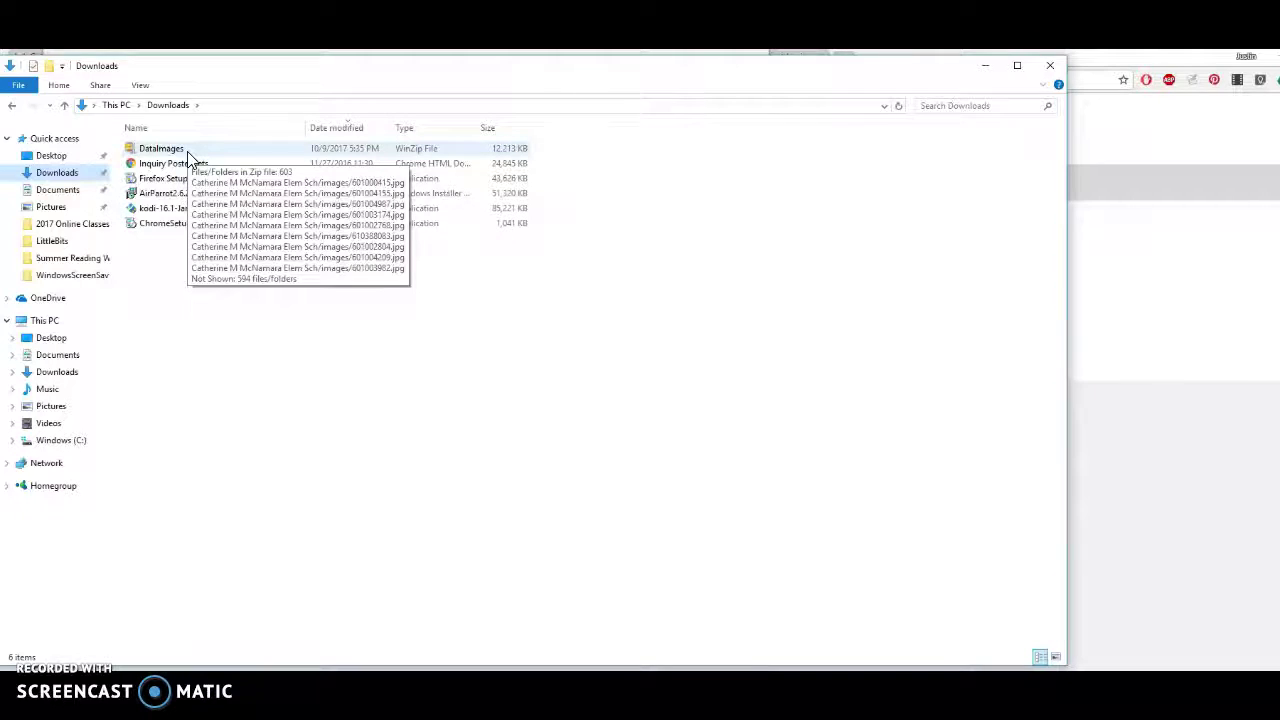
left_click(180, 155)
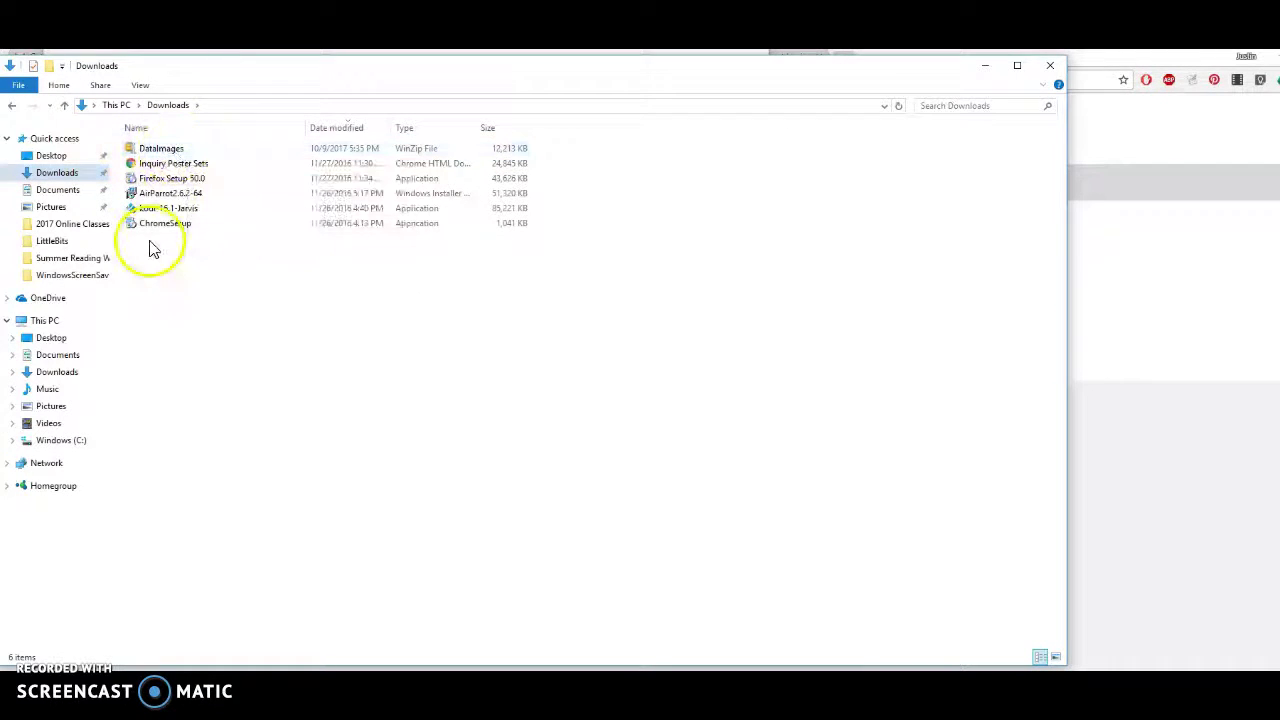
left_click(163, 150)
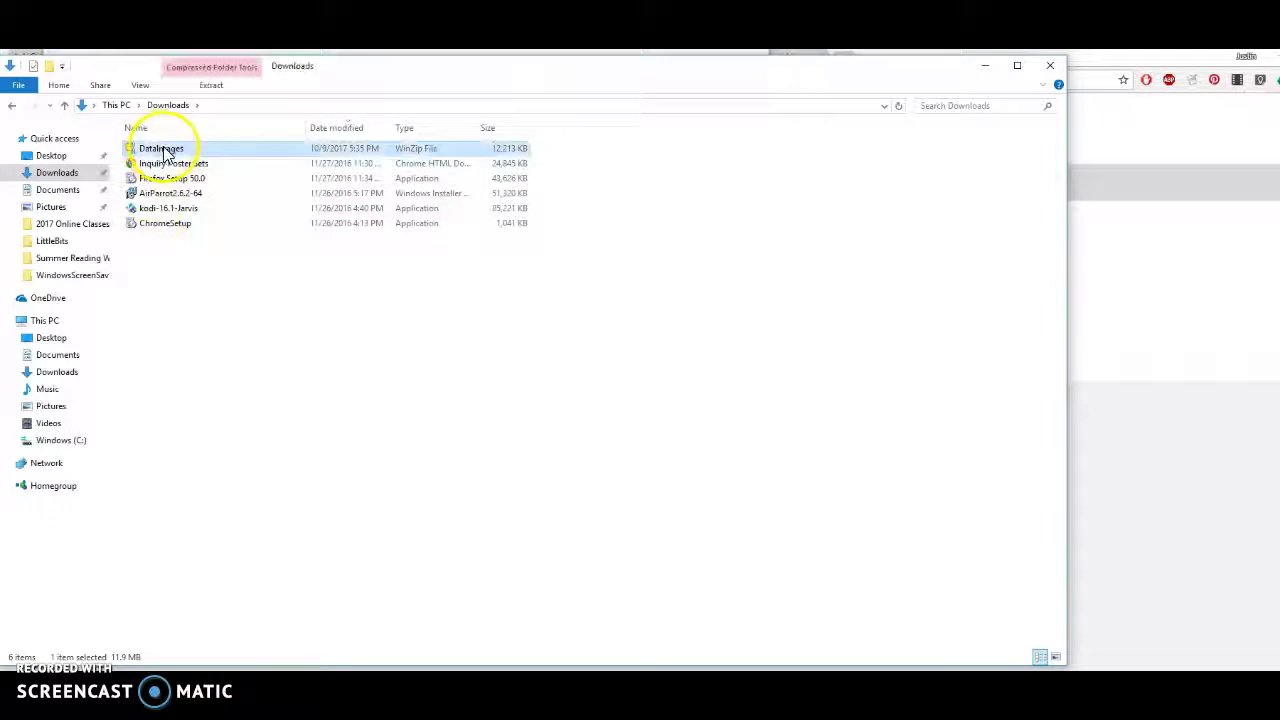
Browse the zip through Catherine M McNamara Elem Sch to its images folder, then return to Downloads.
right_click(163, 148)
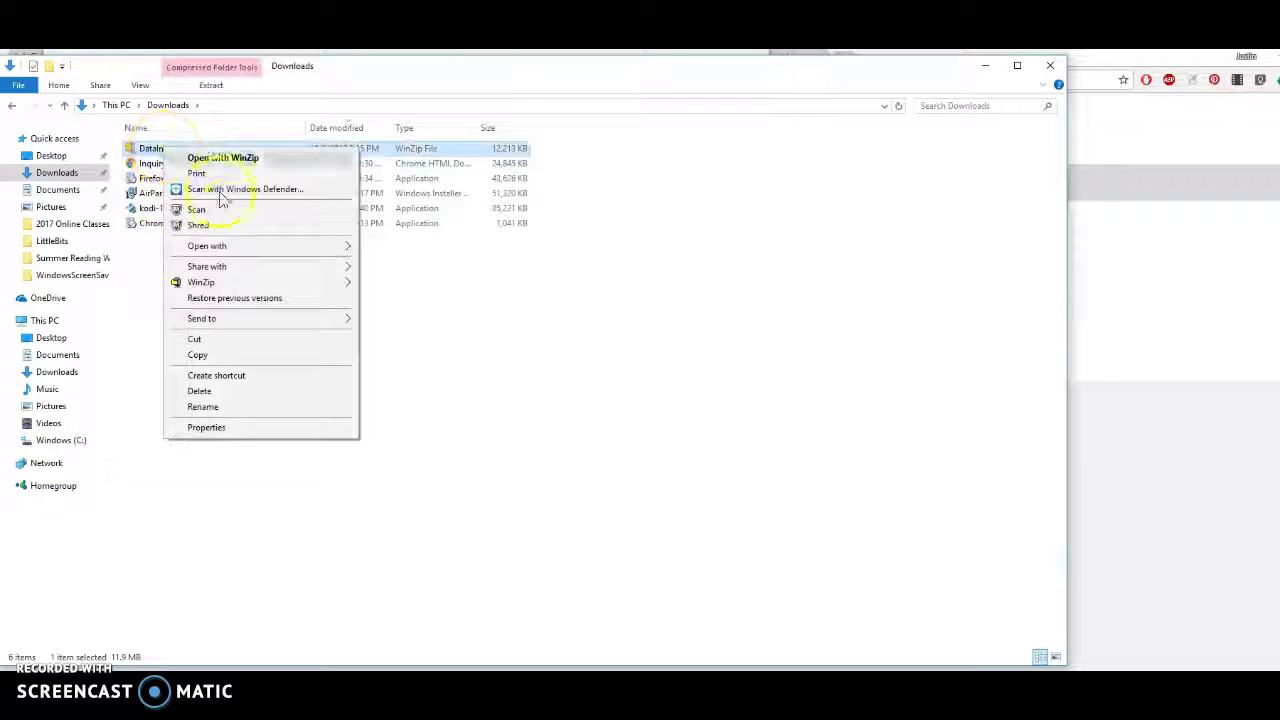
mouse_move(246, 251)
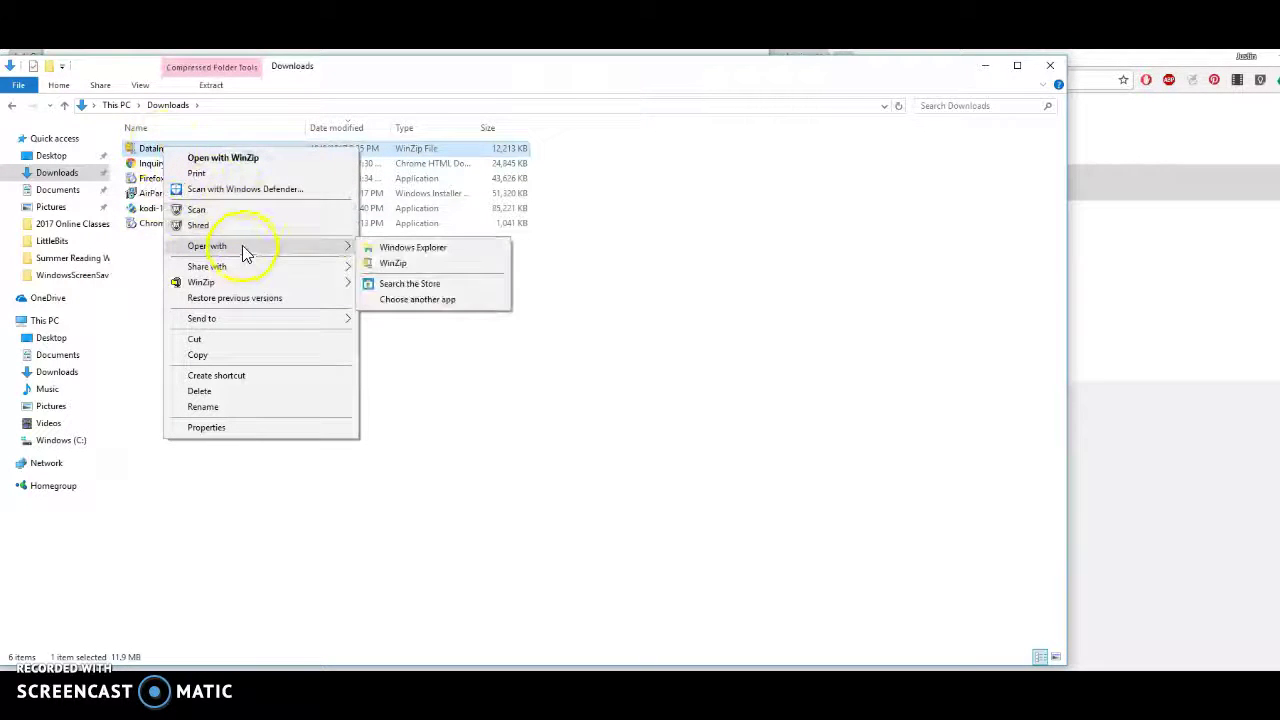
left_click(407, 250)
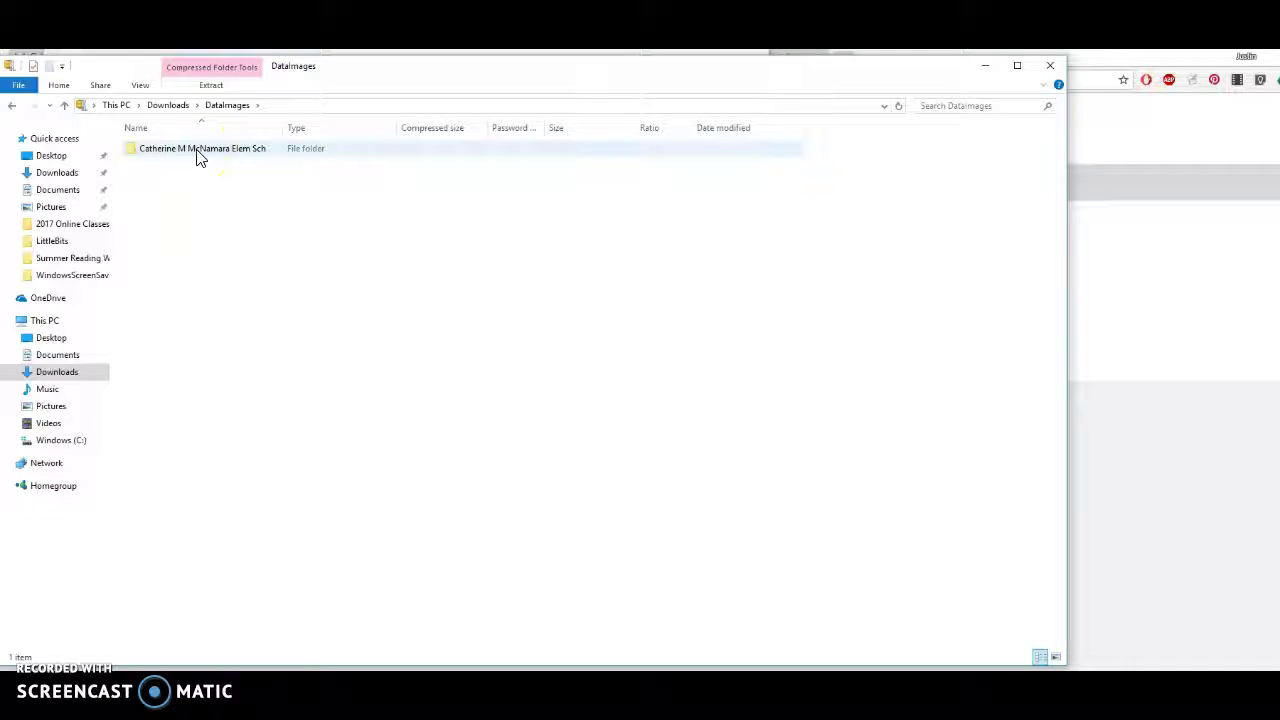
double_click(199, 150)
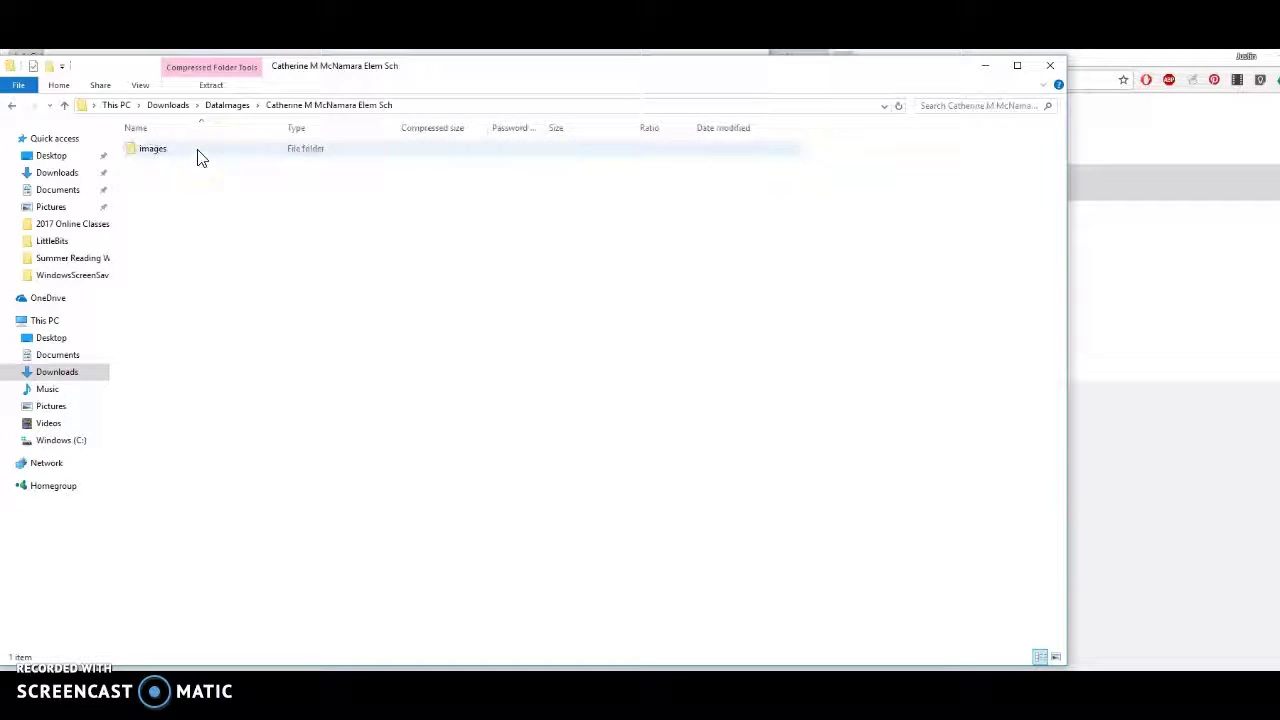
double_click(199, 152)
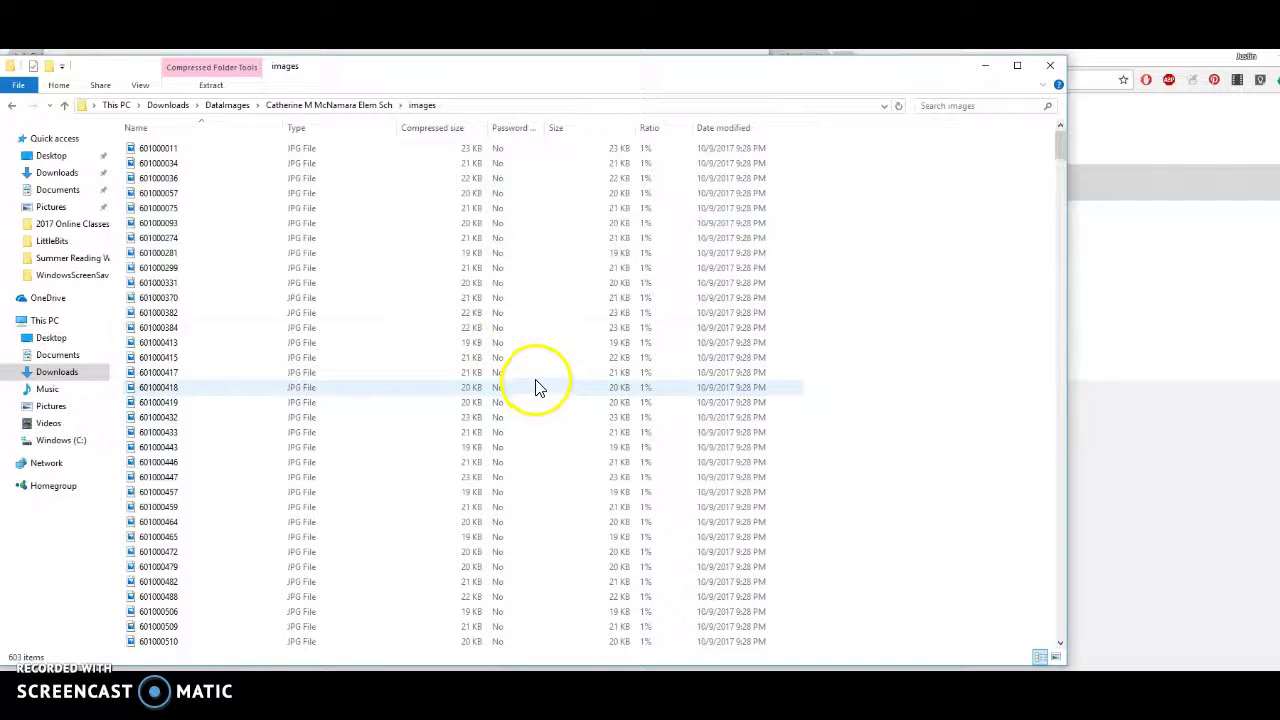
left_click(13, 106)
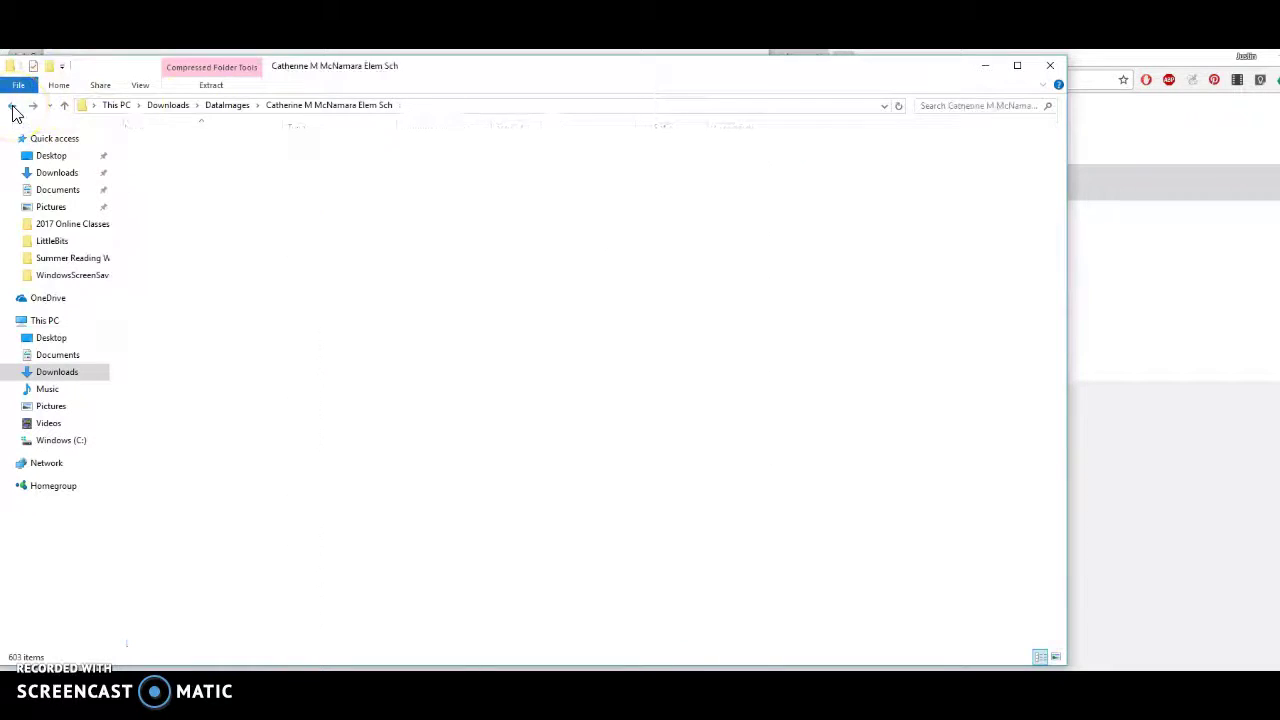
left_click(13, 106)
left_click(13, 106)
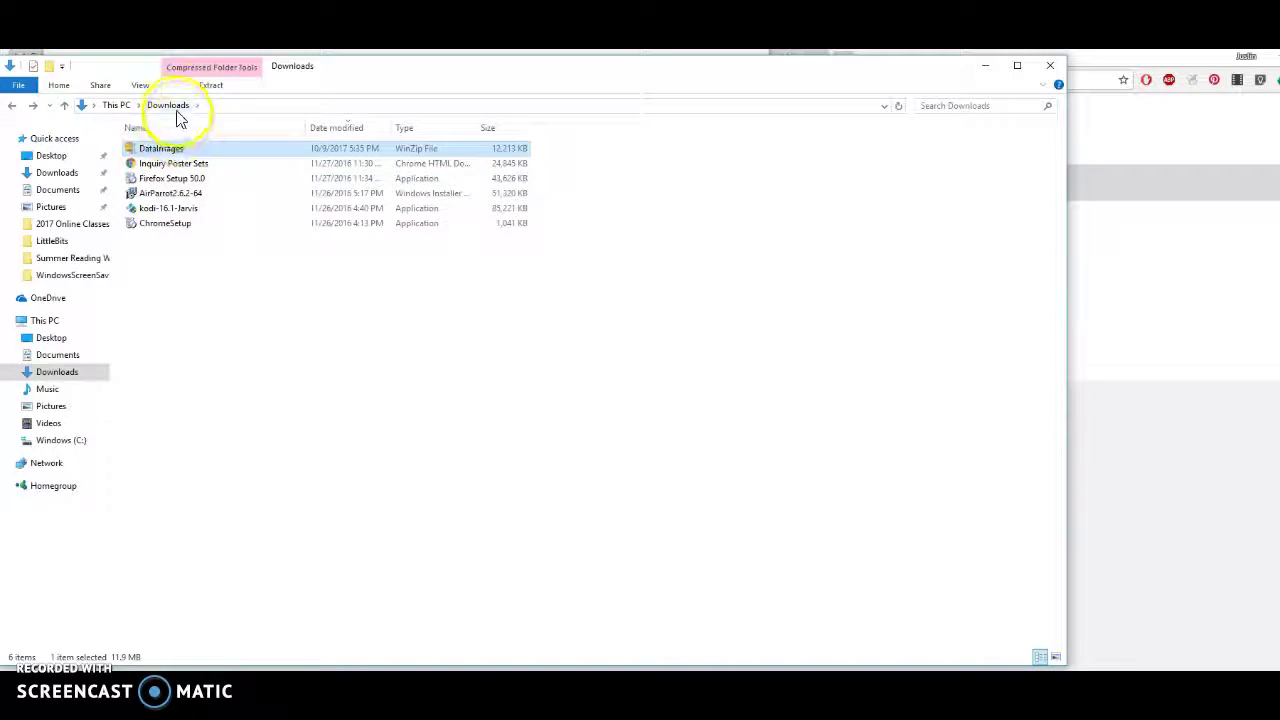
Create a new folder named StudentImages2017 in Downloads.
right_click(194, 257)
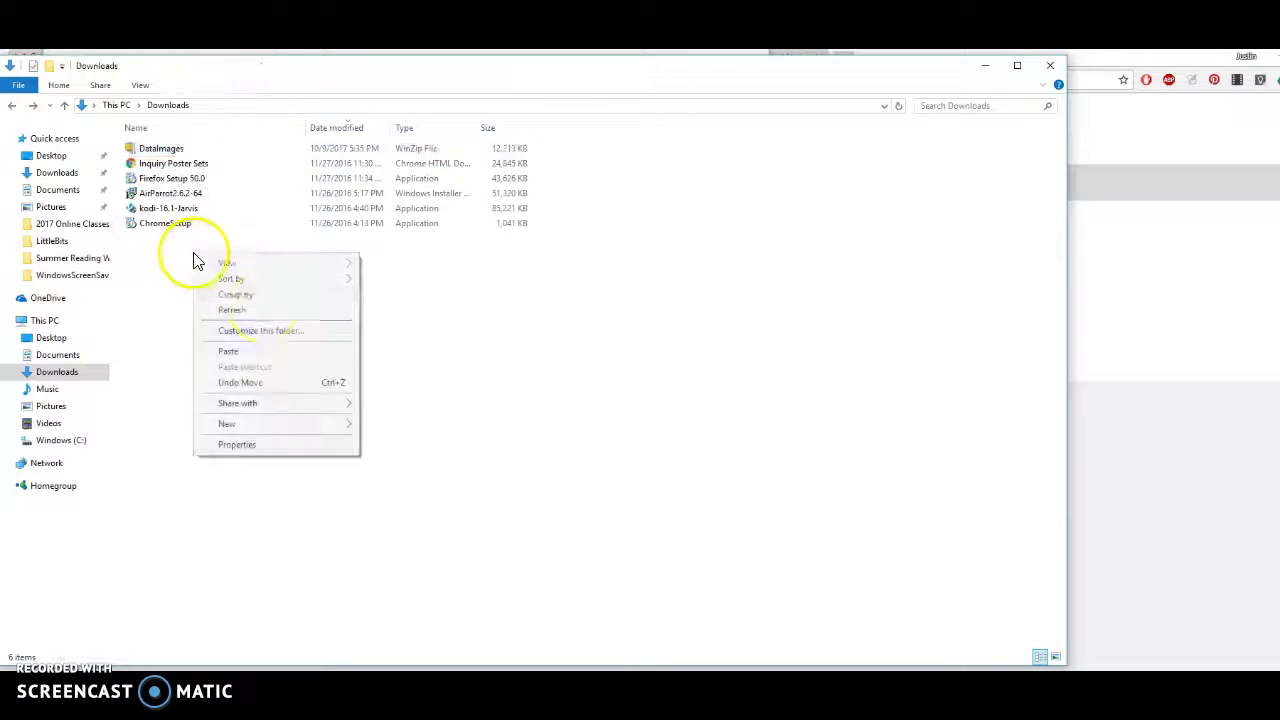
mouse_move(323, 428)
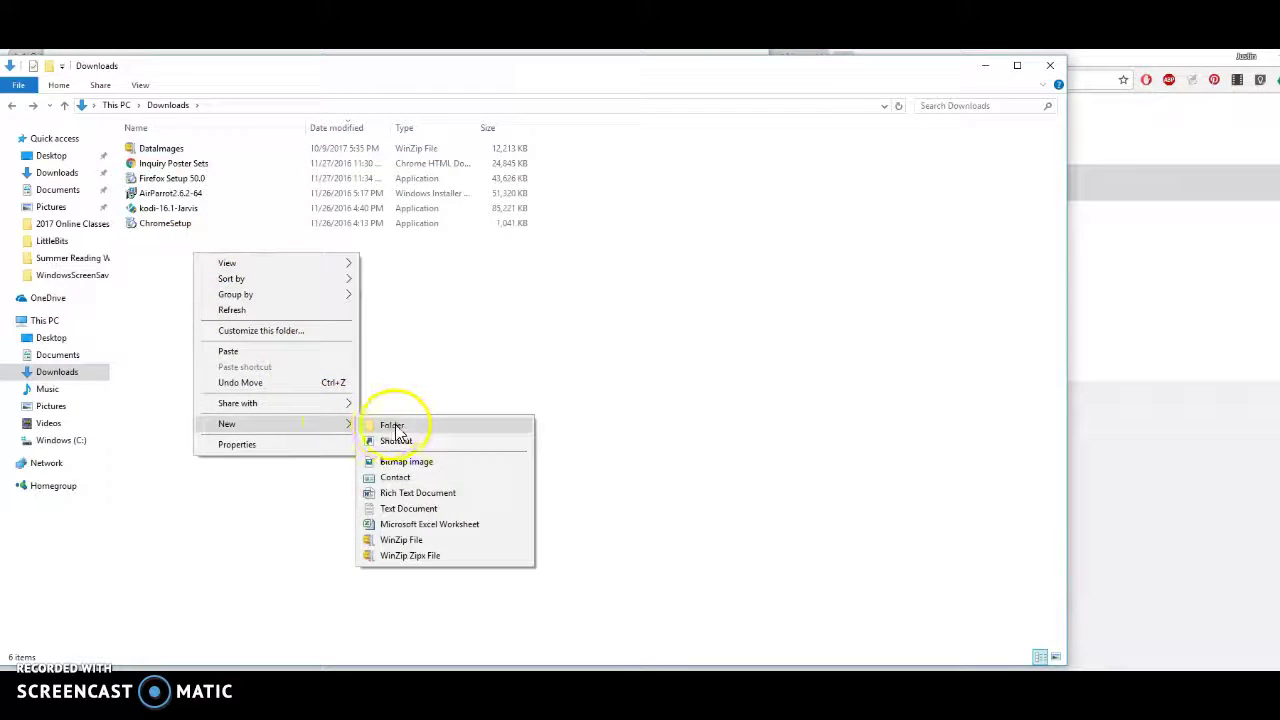
left_click(394, 428)
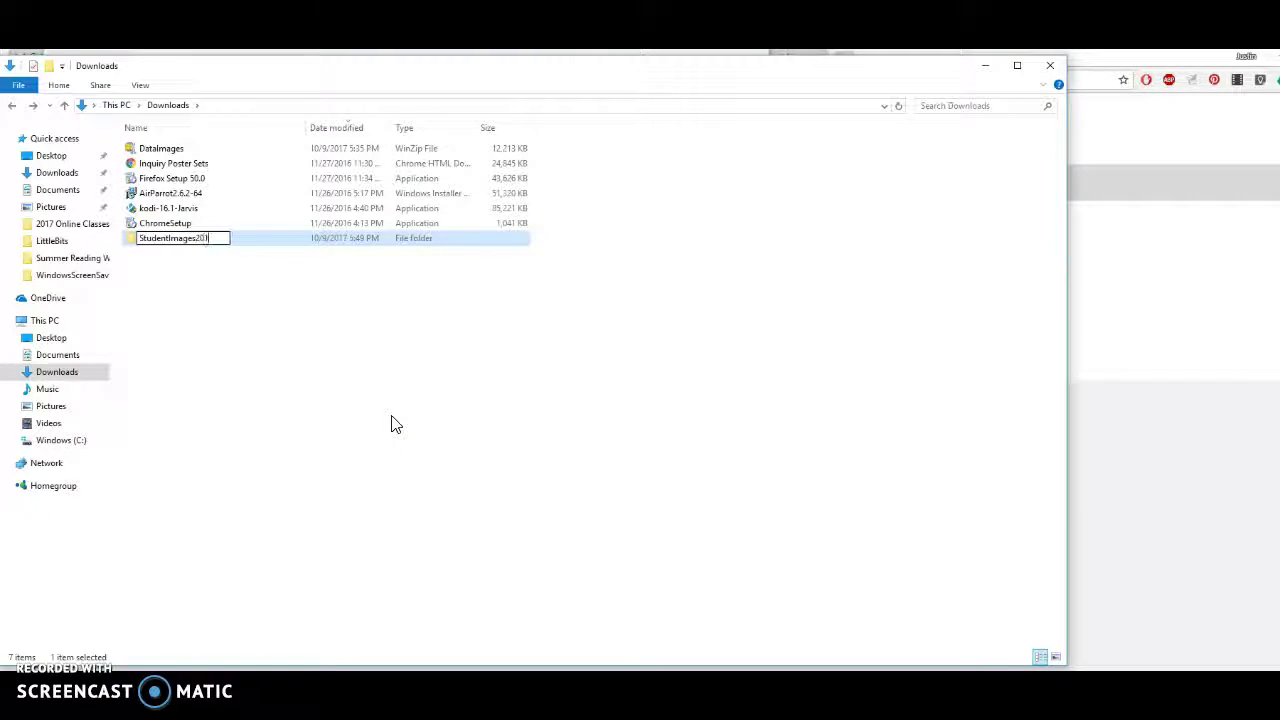
left_click(278, 335)
Open the DataImages zip with Windows Explorer down to its images folder.
left_click(186, 150)
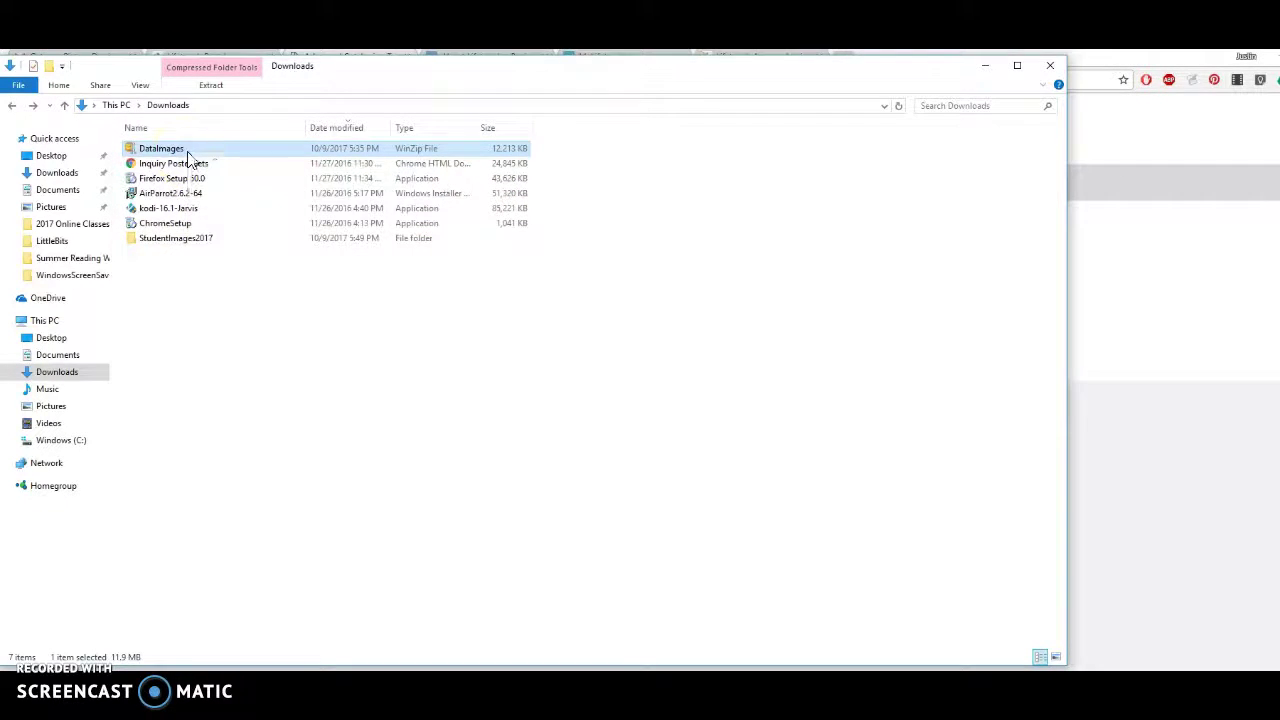
right_click(188, 152)
mouse_move(363, 251)
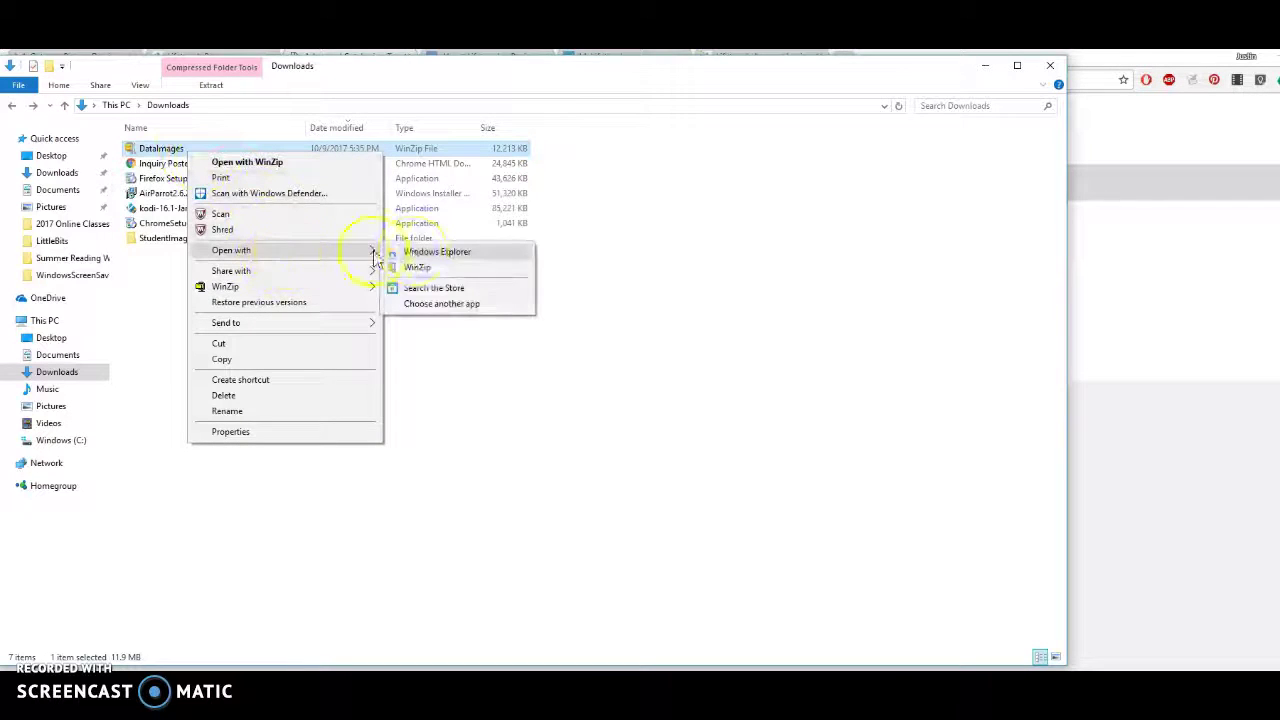
left_click(418, 255)
double_click(213, 155)
double_click(213, 155)
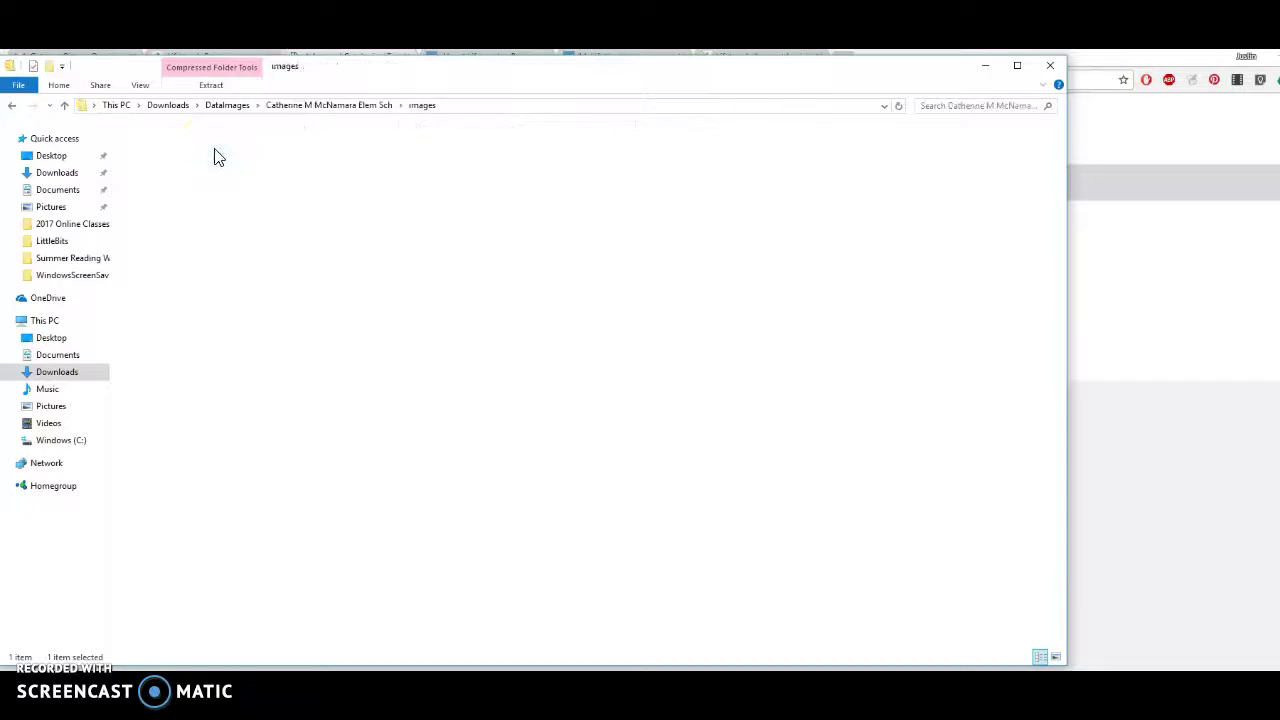
Copy all 603 student photos, then go back to the Downloads folder.
left_click(392, 258)
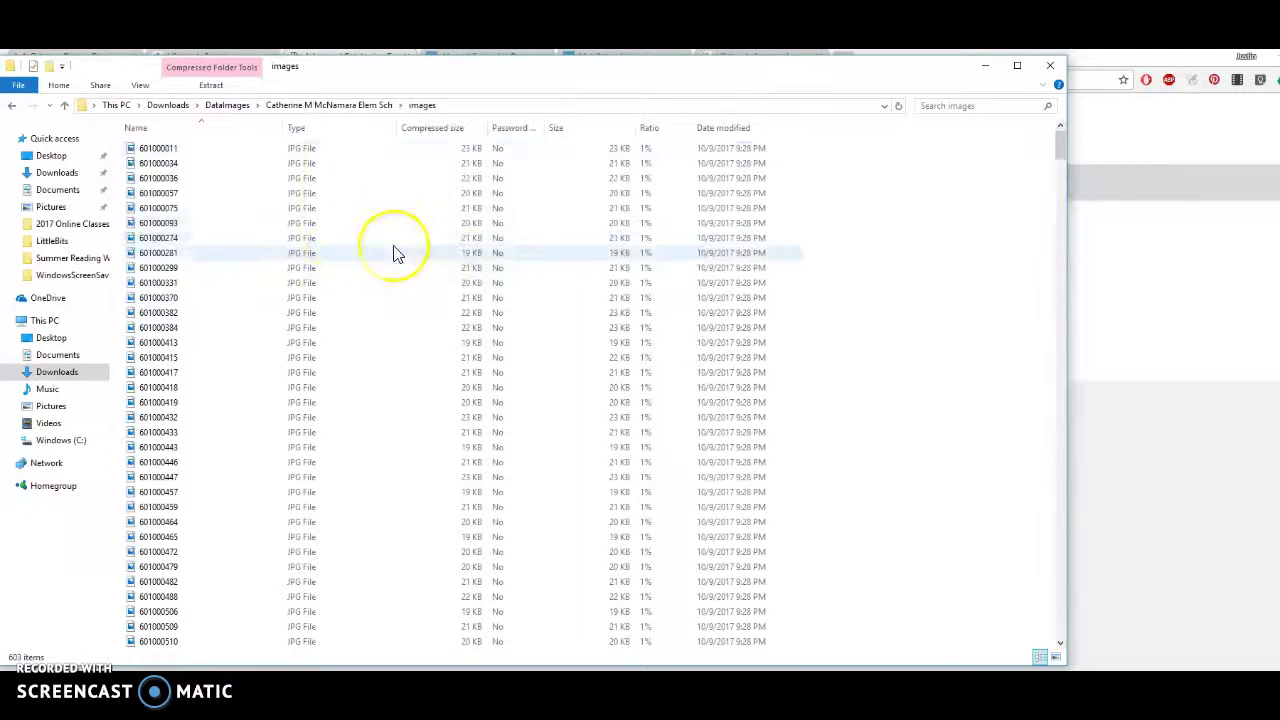
left_click(160, 177)
left_click(160, 150)
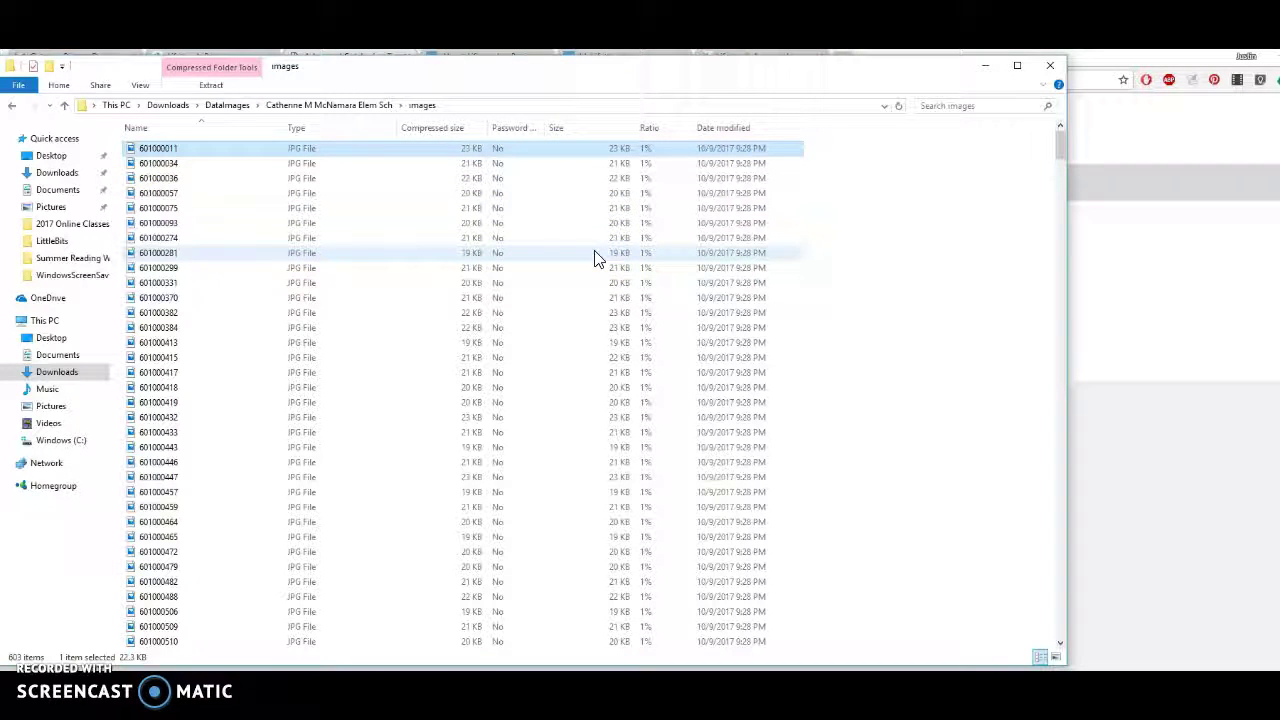
key("ctrl+a")
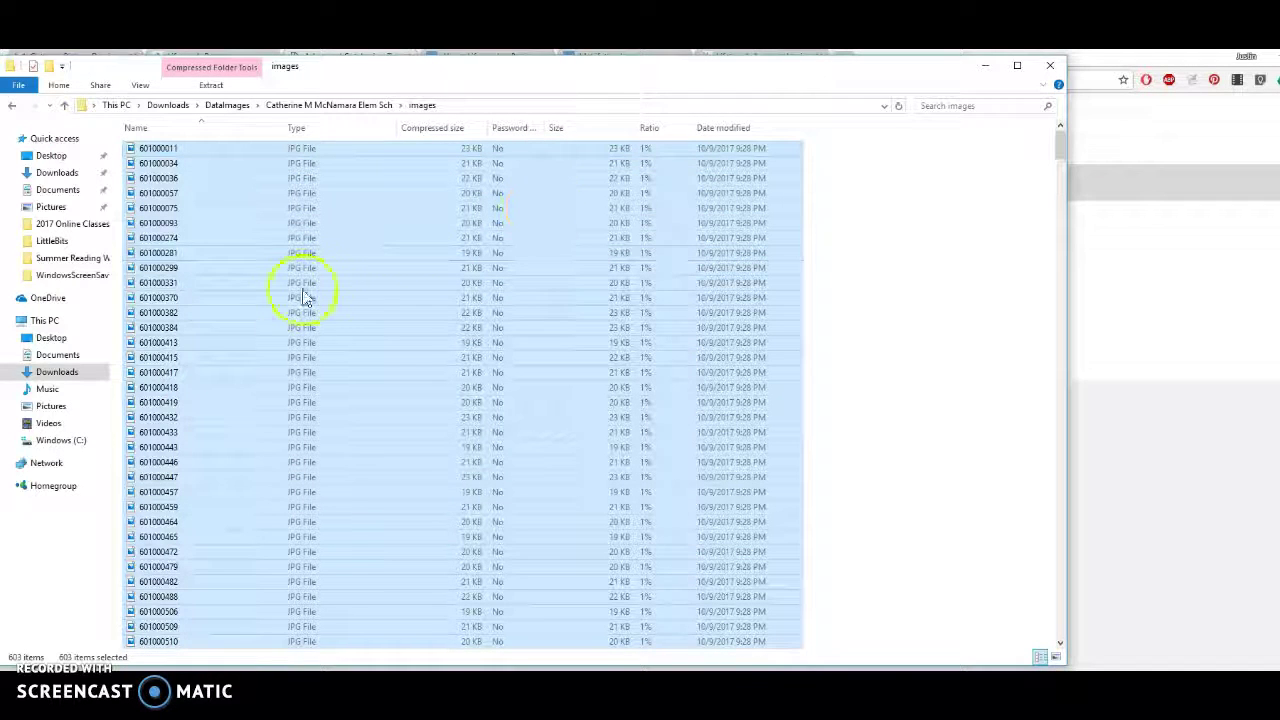
right_click(226, 283)
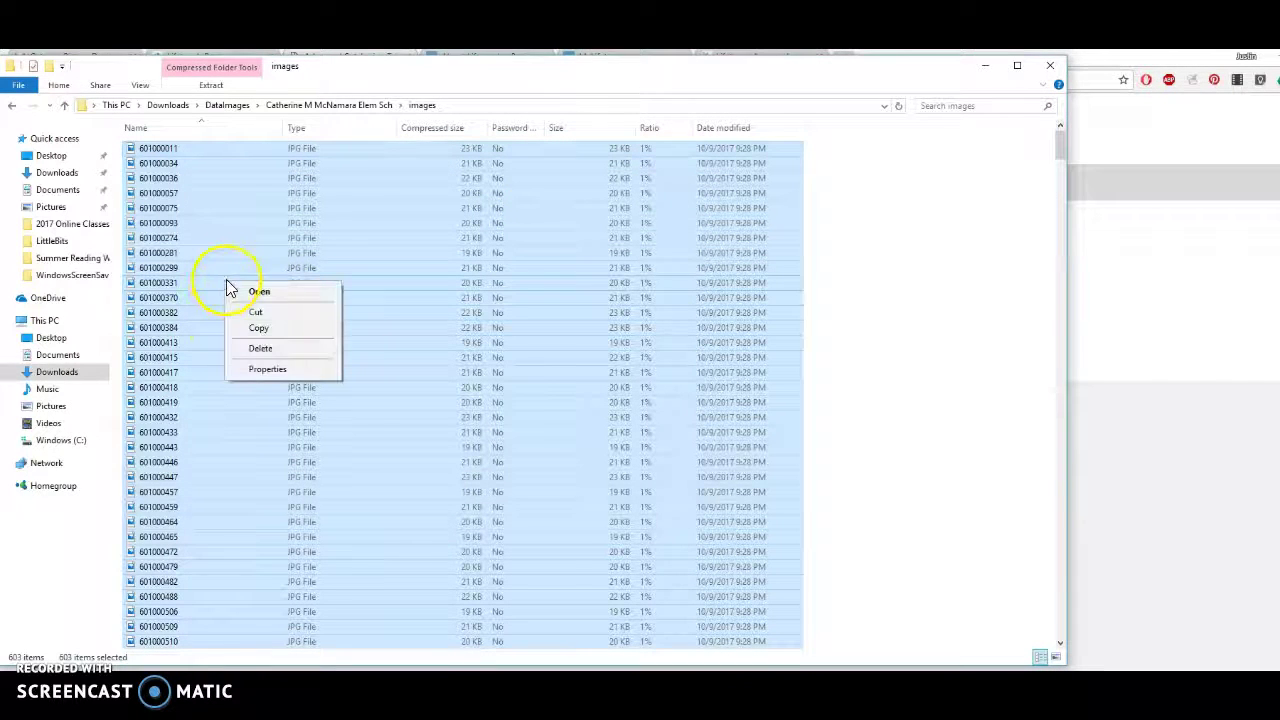
left_click(295, 330)
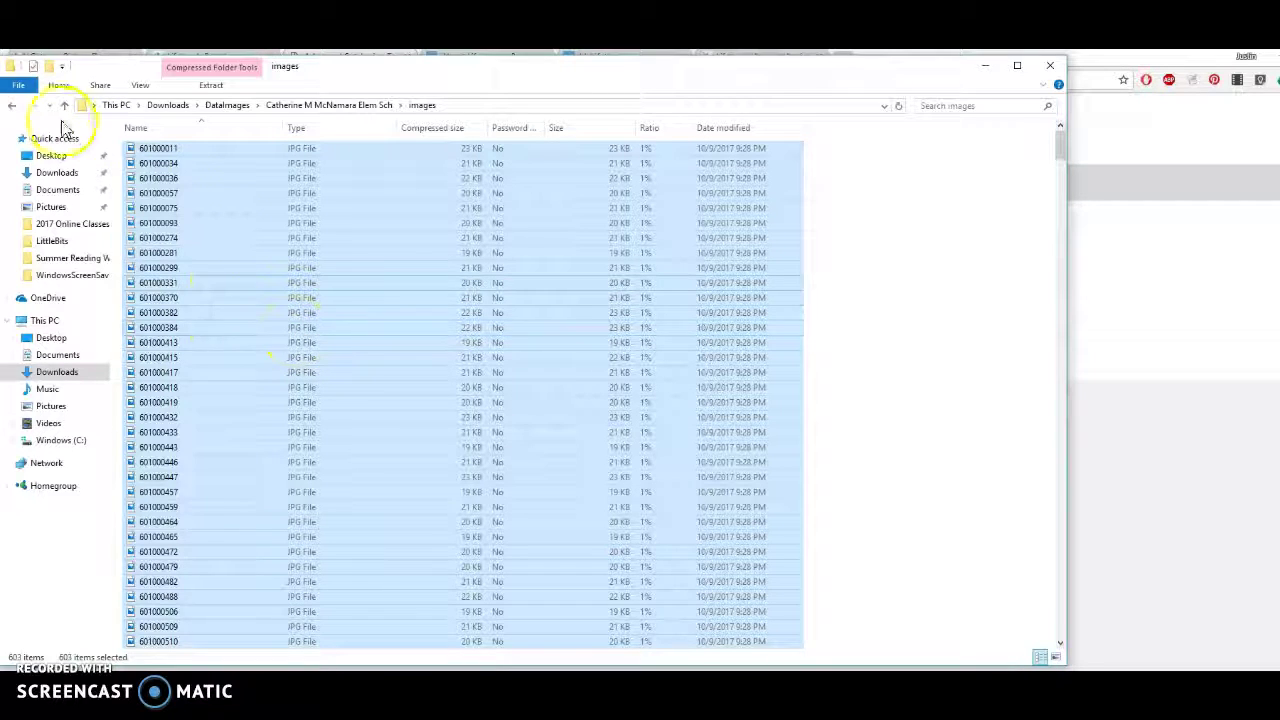
left_click(13, 105)
left_click(13, 106)
left_click(13, 106)
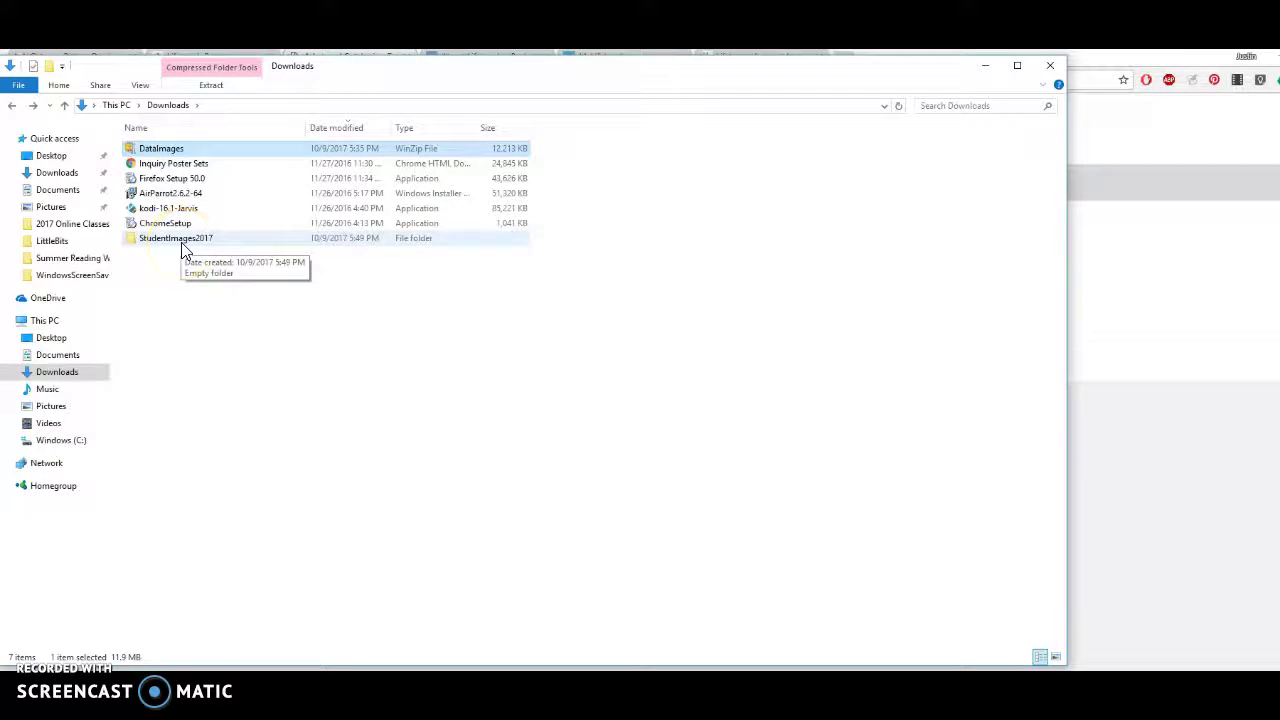
Paste the 603 copied JPGs into the StudentImages2017 folder and let the copy finish.
double_click(182, 246)
right_click(266, 234)
left_click(336, 336)
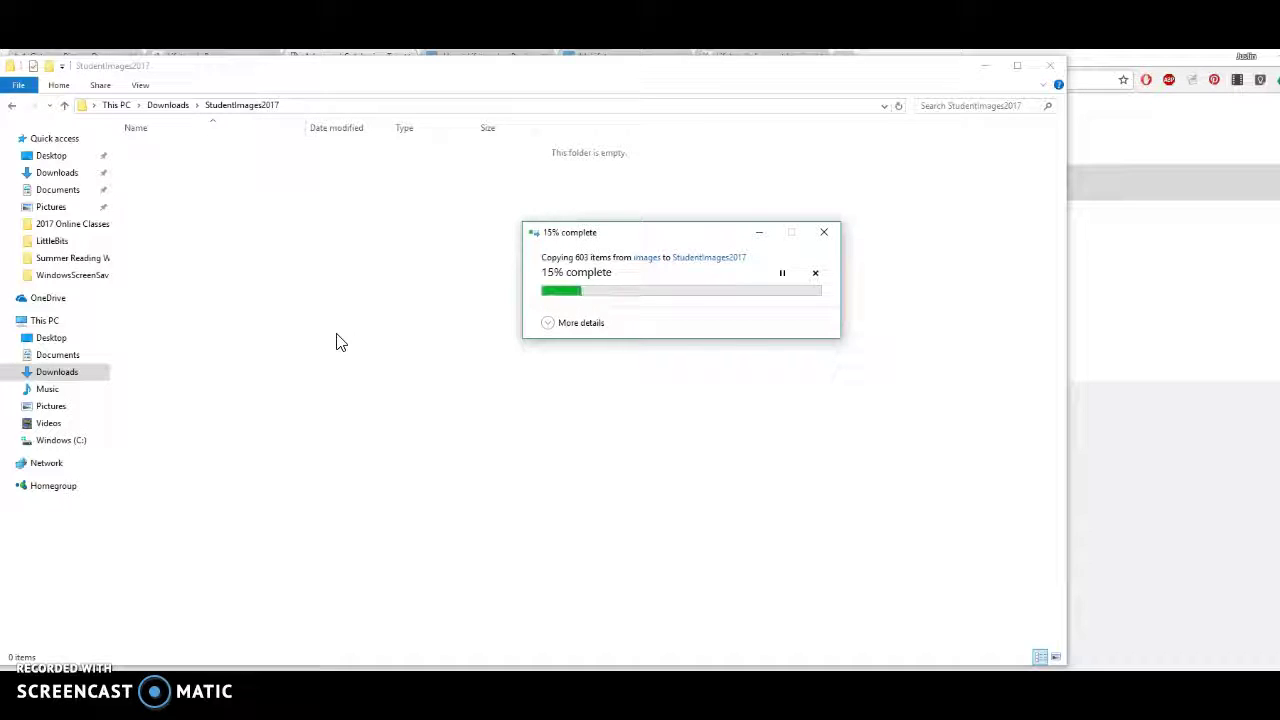
left_click(151, 620)
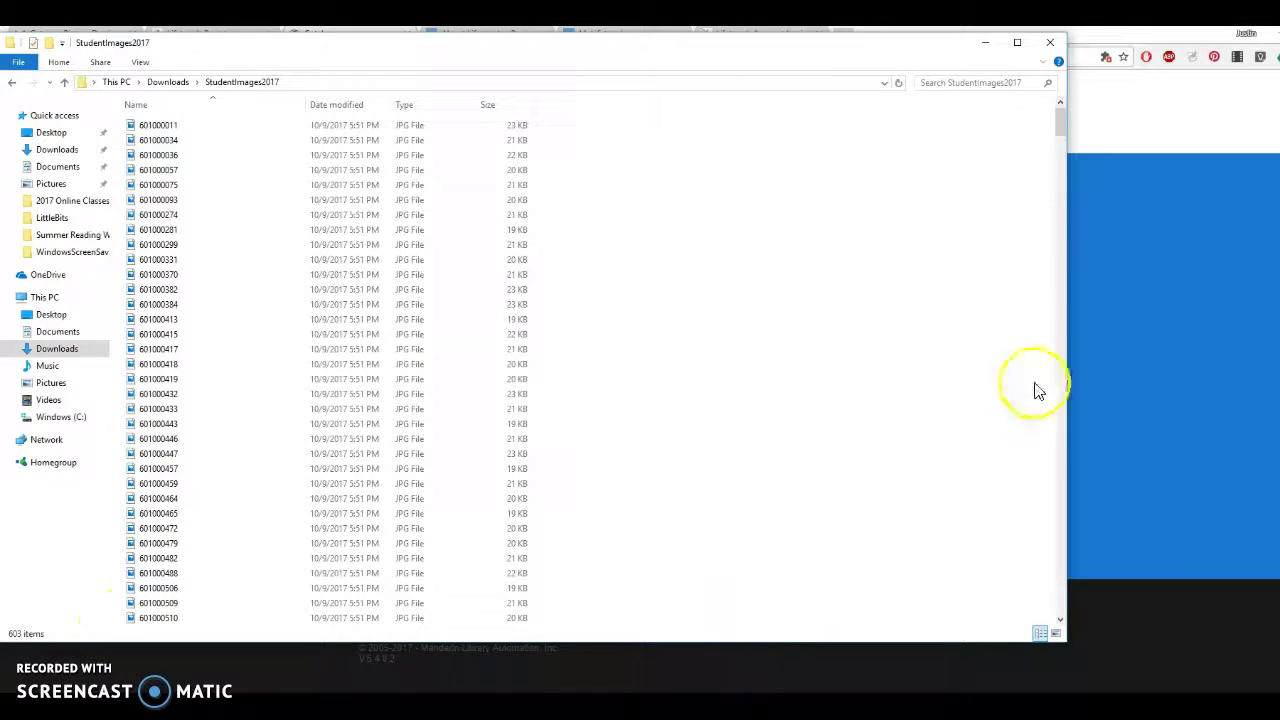
Return to the browser and sign in to Mandarin M5 with the saved login.
key("alt+Tab")
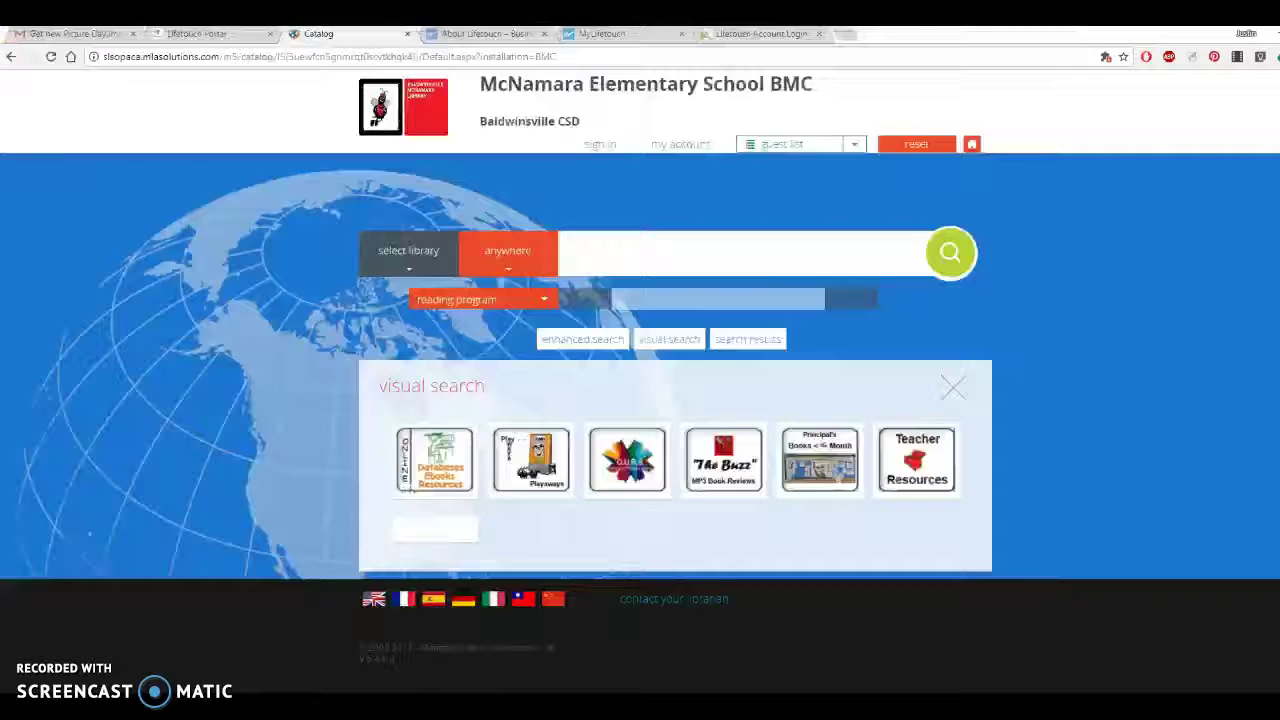
left_click(615, 148)
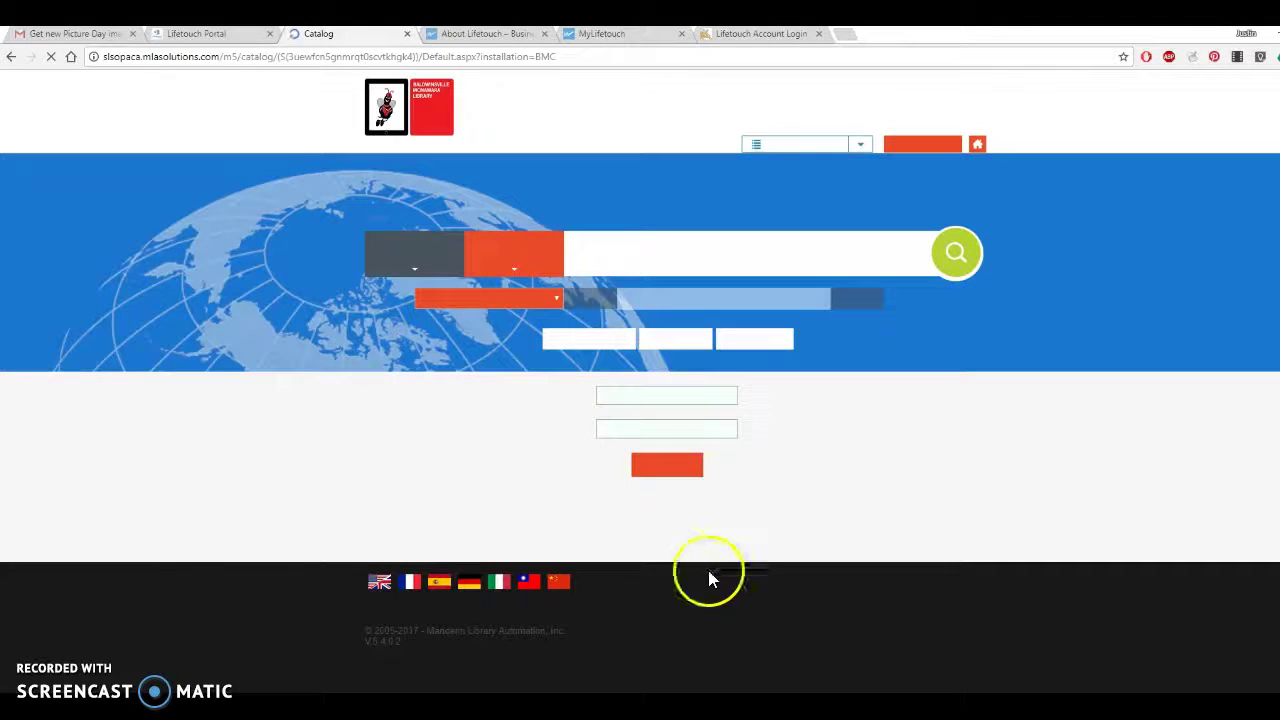
left_click(662, 466)
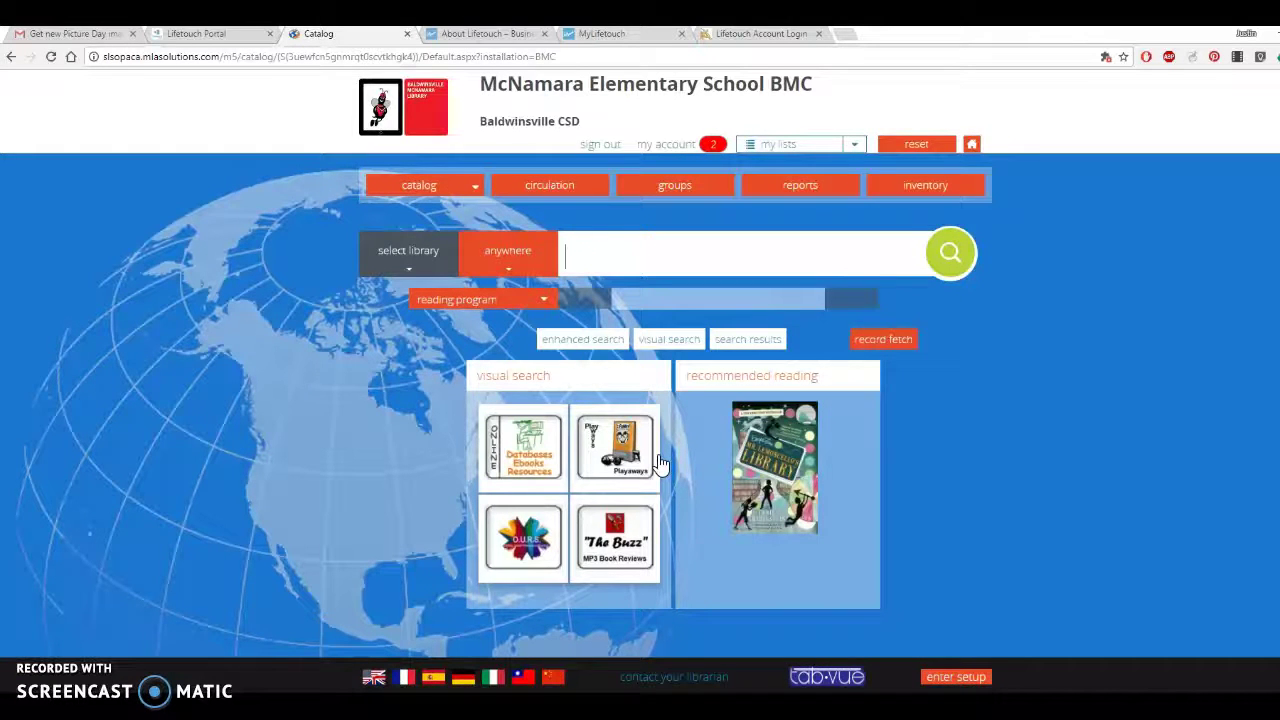
Go to Advanced Cataloging Tools from the catalog menu and choose 'pictures upload'.
left_click(571, 251)
left_click(475, 188)
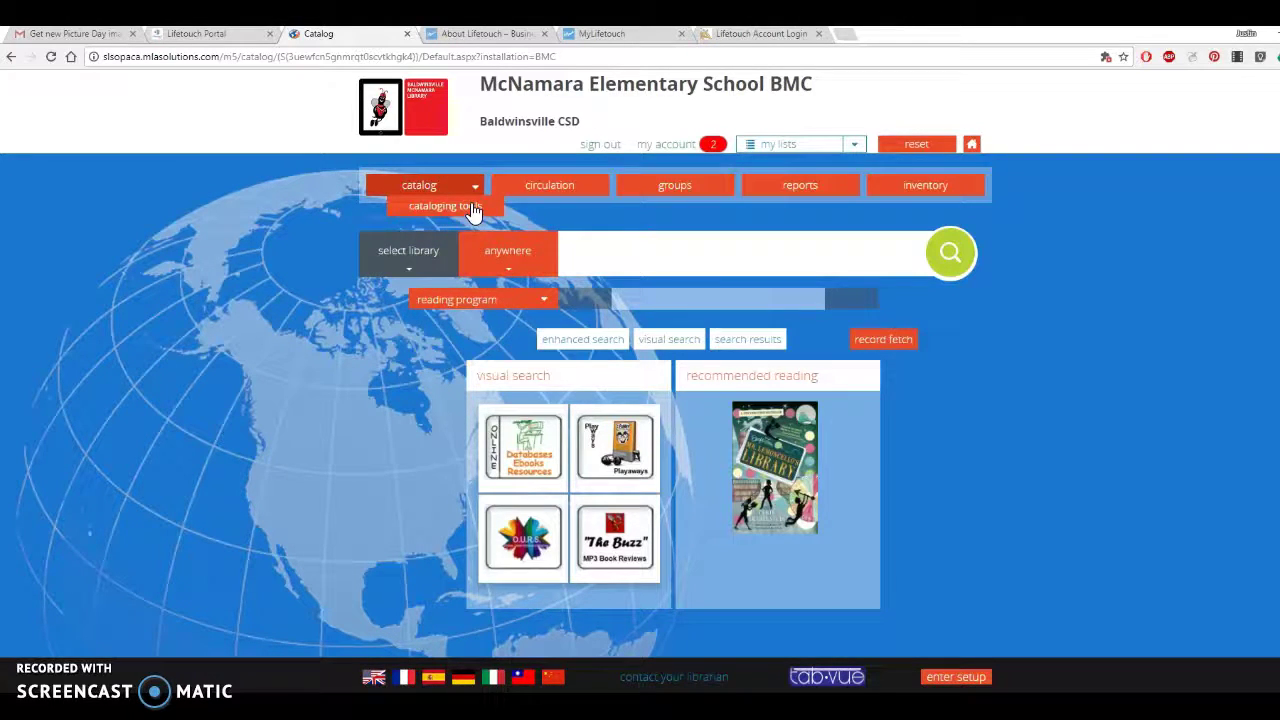
left_click(474, 208)
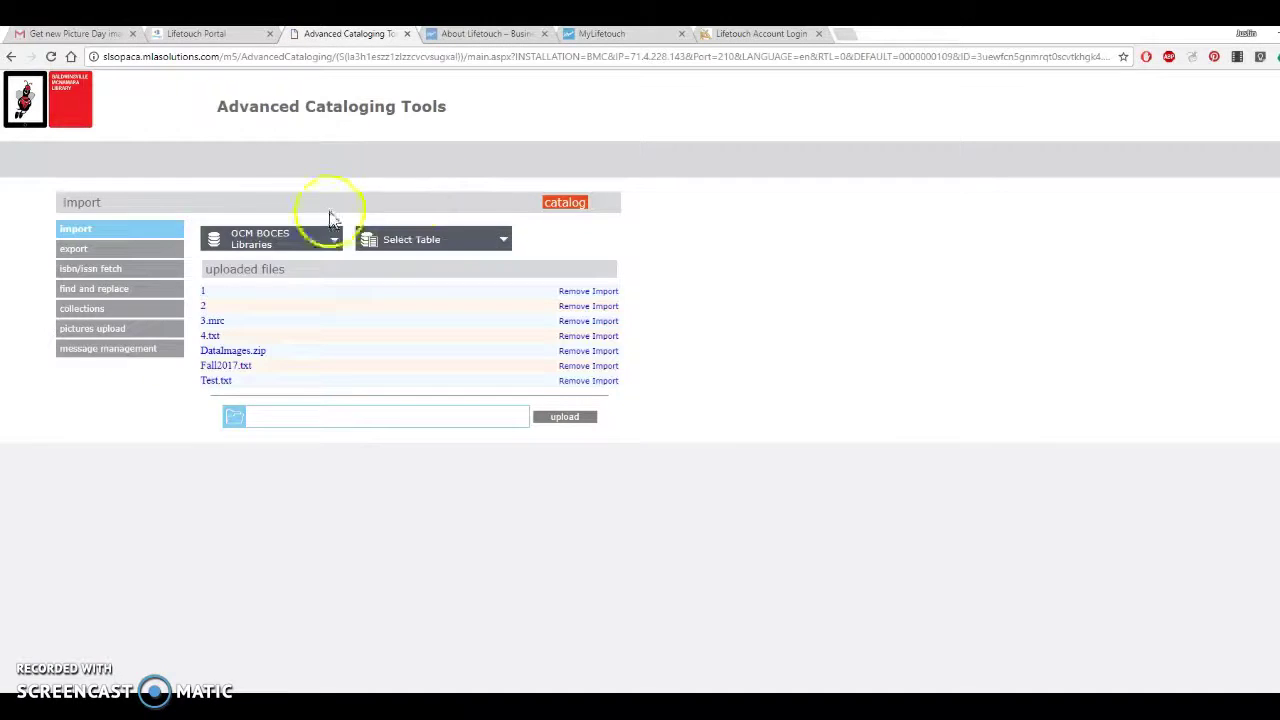
left_click(113, 243)
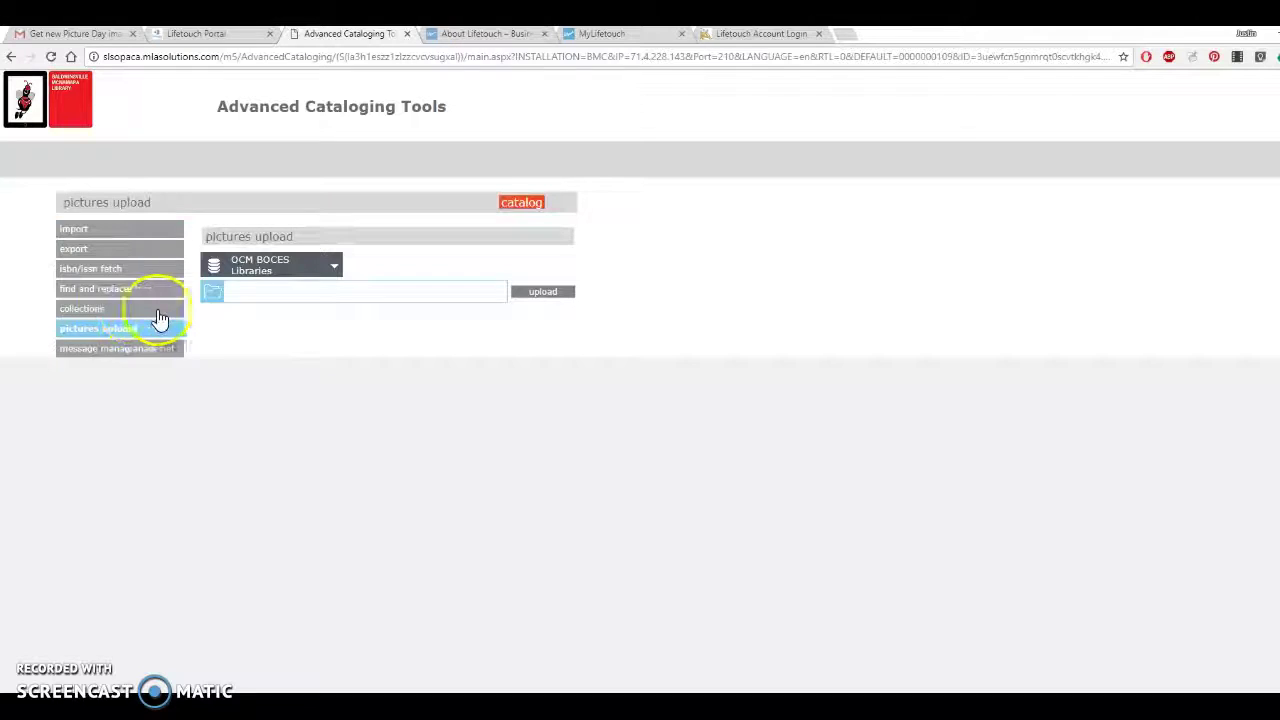
left_click(214, 292)
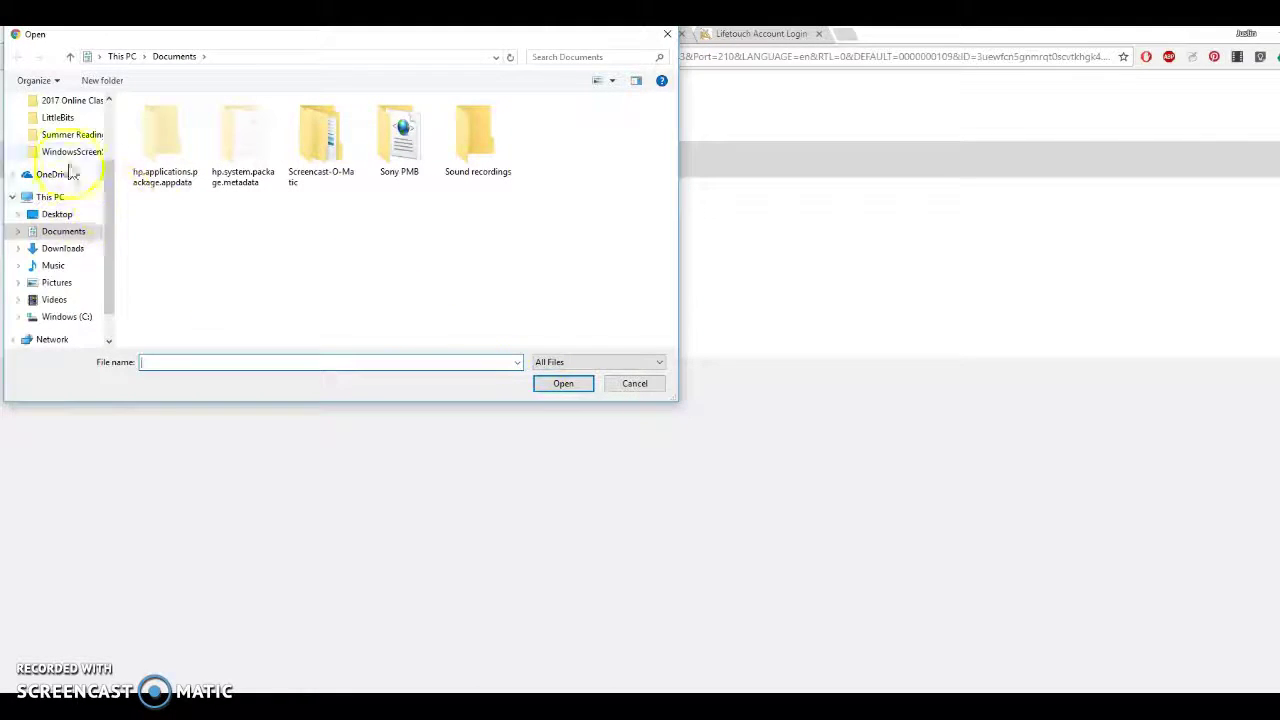
left_click(84, 256)
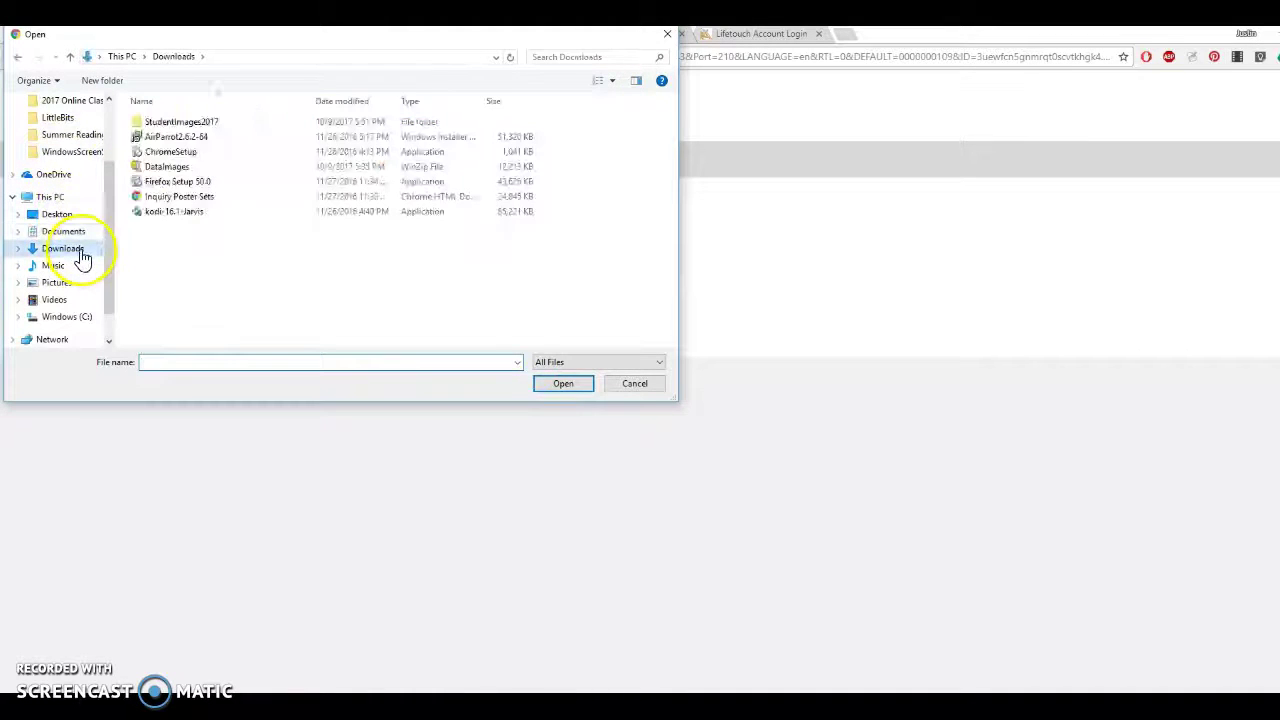
left_click(161, 127)
double_click(161, 129)
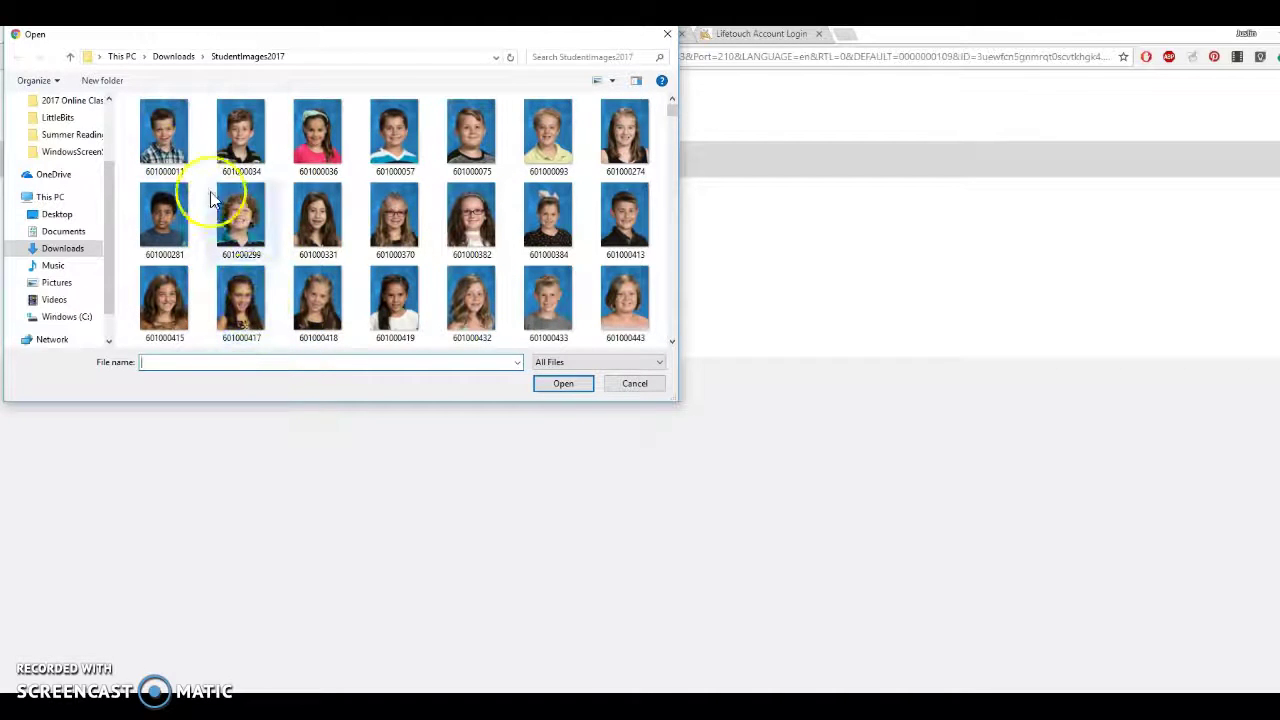
left_click(166, 142)
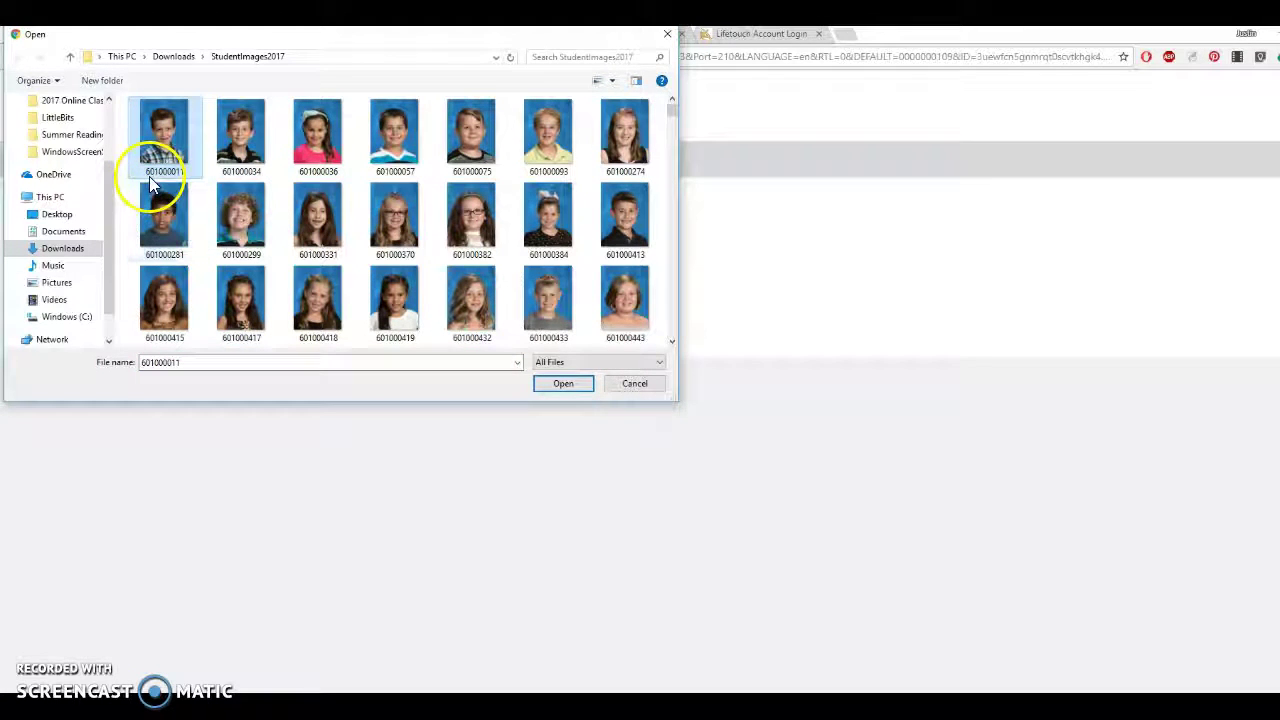
double_click(185, 177)
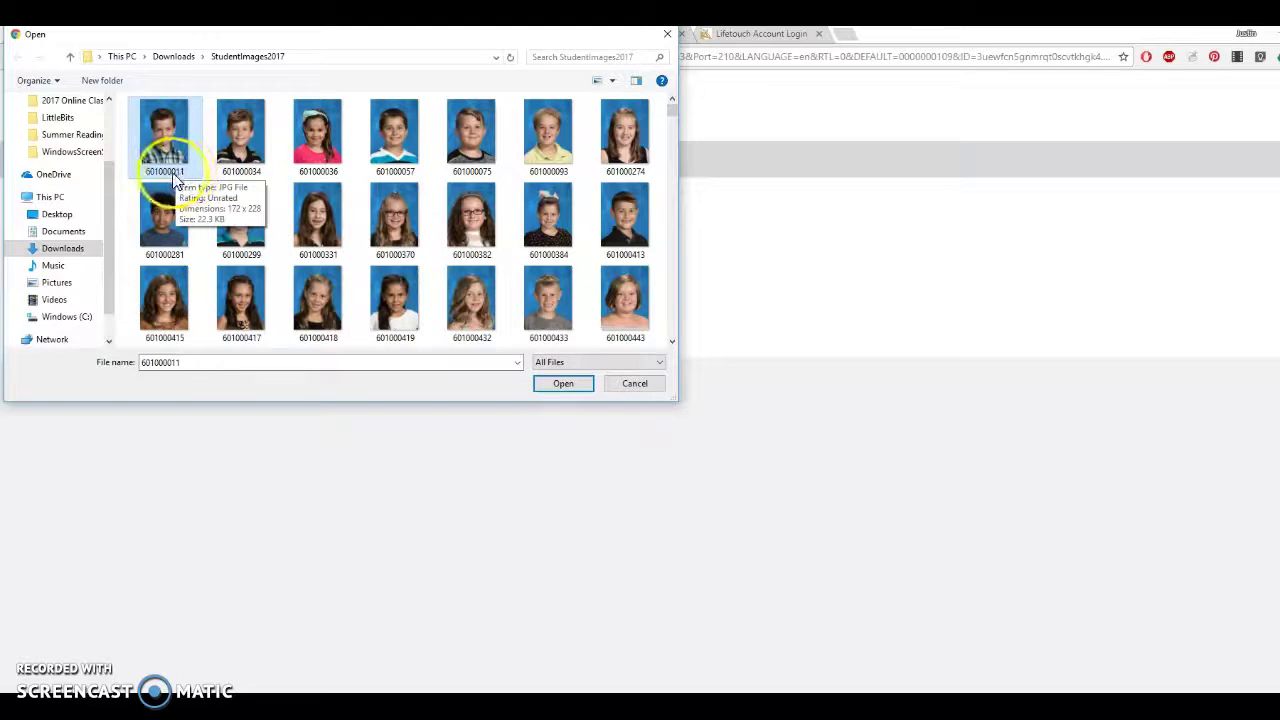
Select every photo in StudentImages2017 with Ctrl+A and confirm them for upload.
left_click(172, 165)
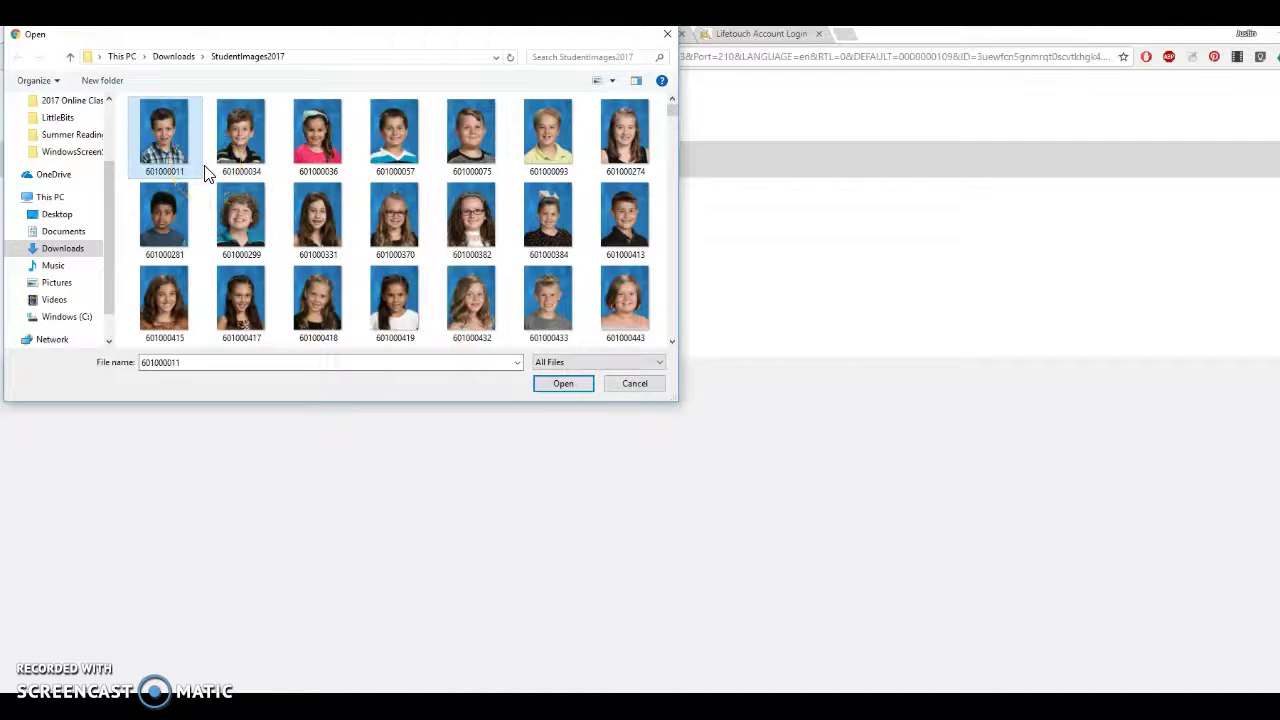
key("ctrl+a")
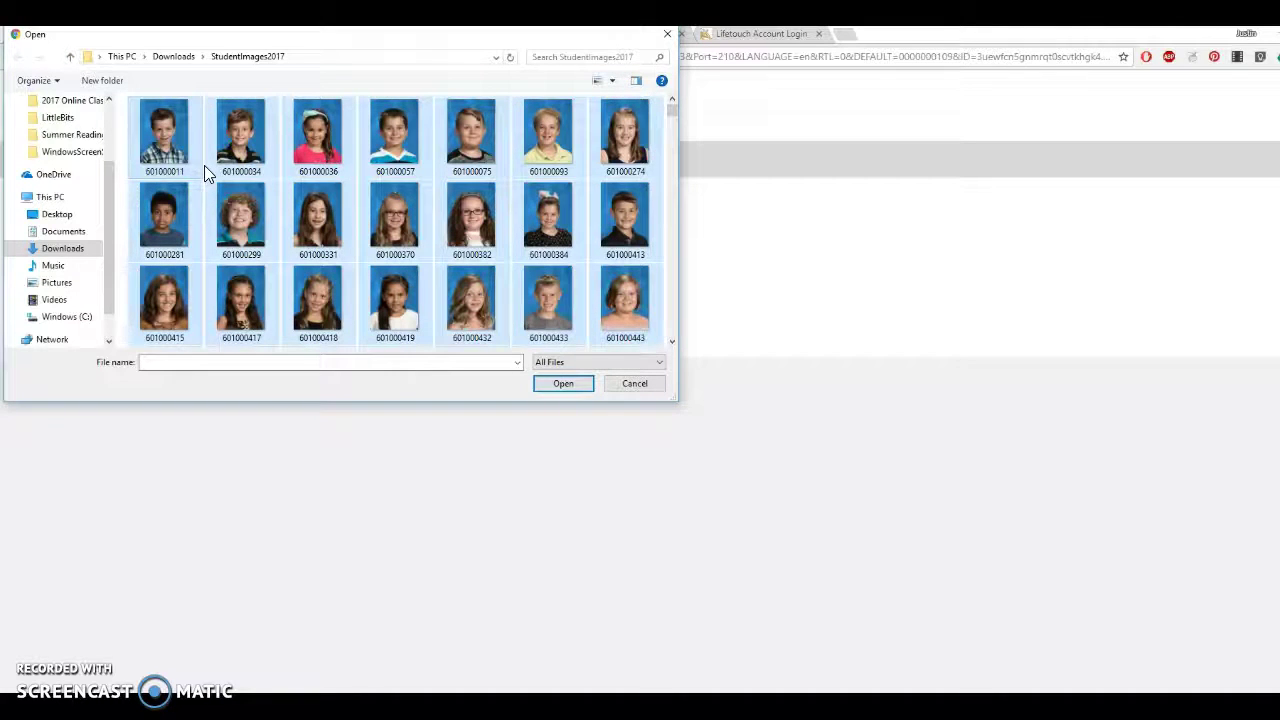
left_click(165, 383)
left_click_drag(672, 113, 665, 334)
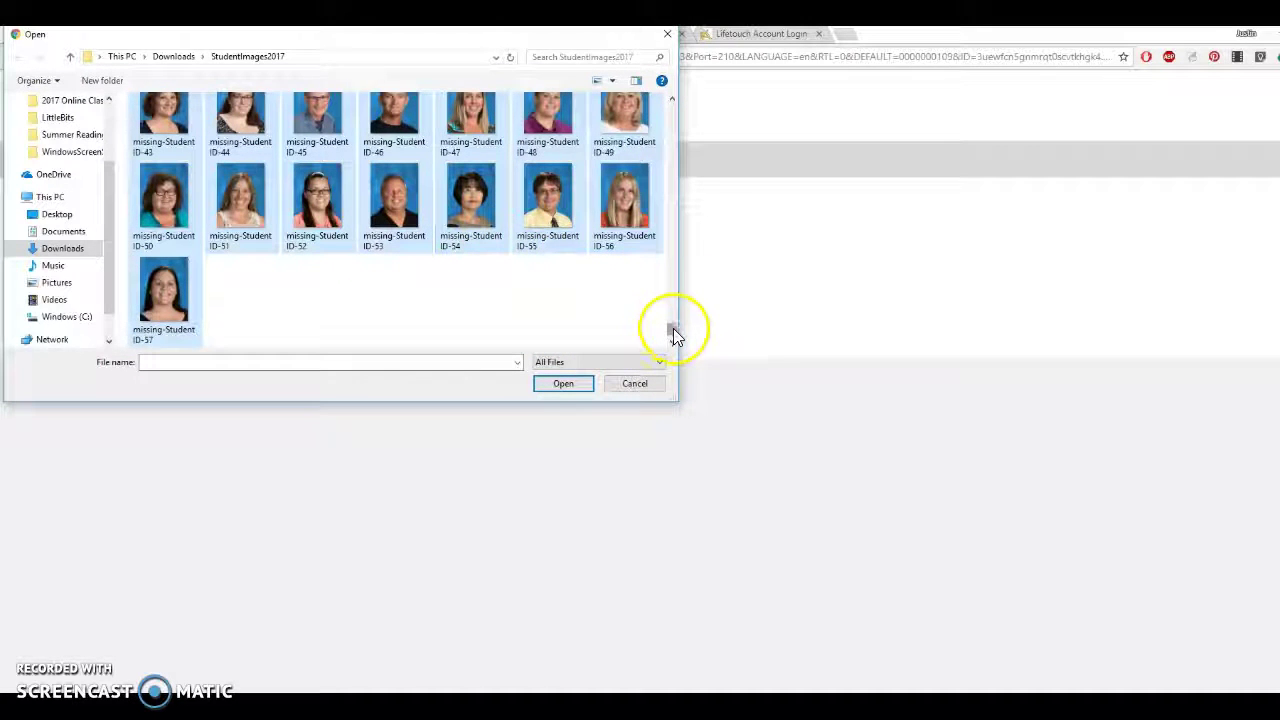
left_click_drag(673, 332, 670, 108)
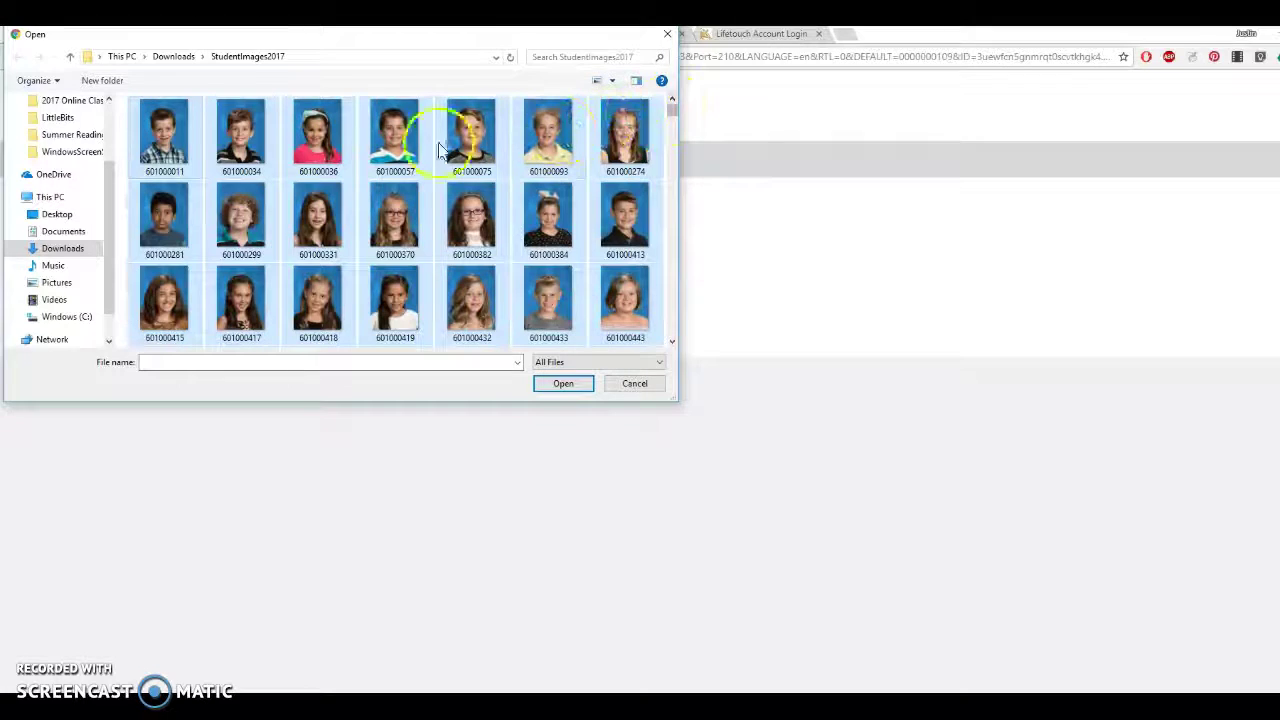
left_click(576, 390)
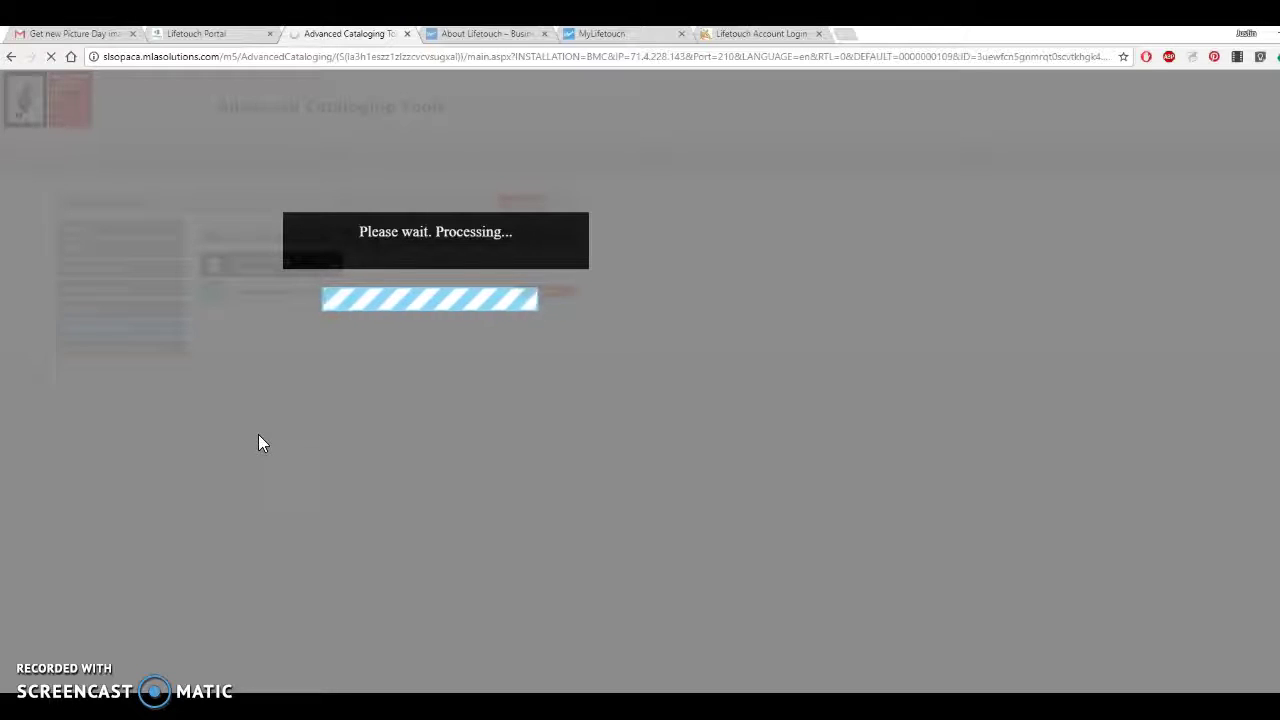
Run the picture upload and wait for the summary showing 545 of 603 files imported.
left_click(452, 238)
left_click(419, 238)
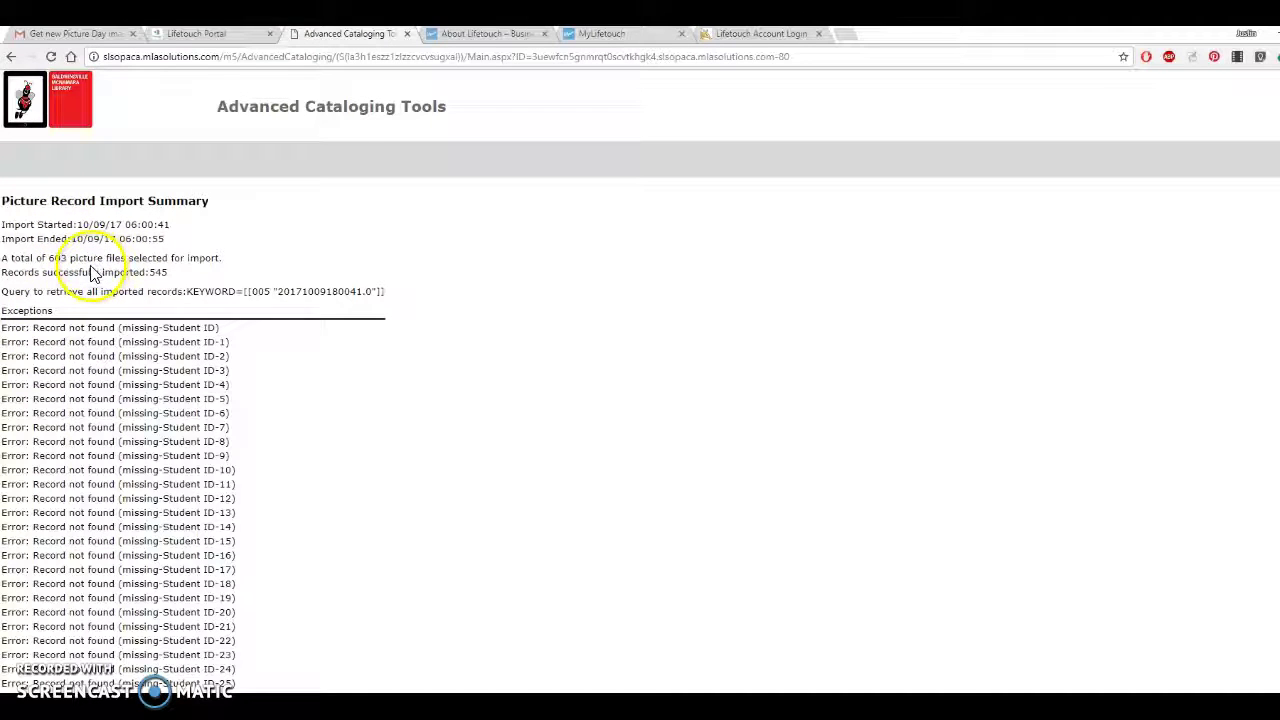
Scroll through the import summary's Exceptions list of pictures missing a Student ID.
scroll(92, 272, "down", 1)
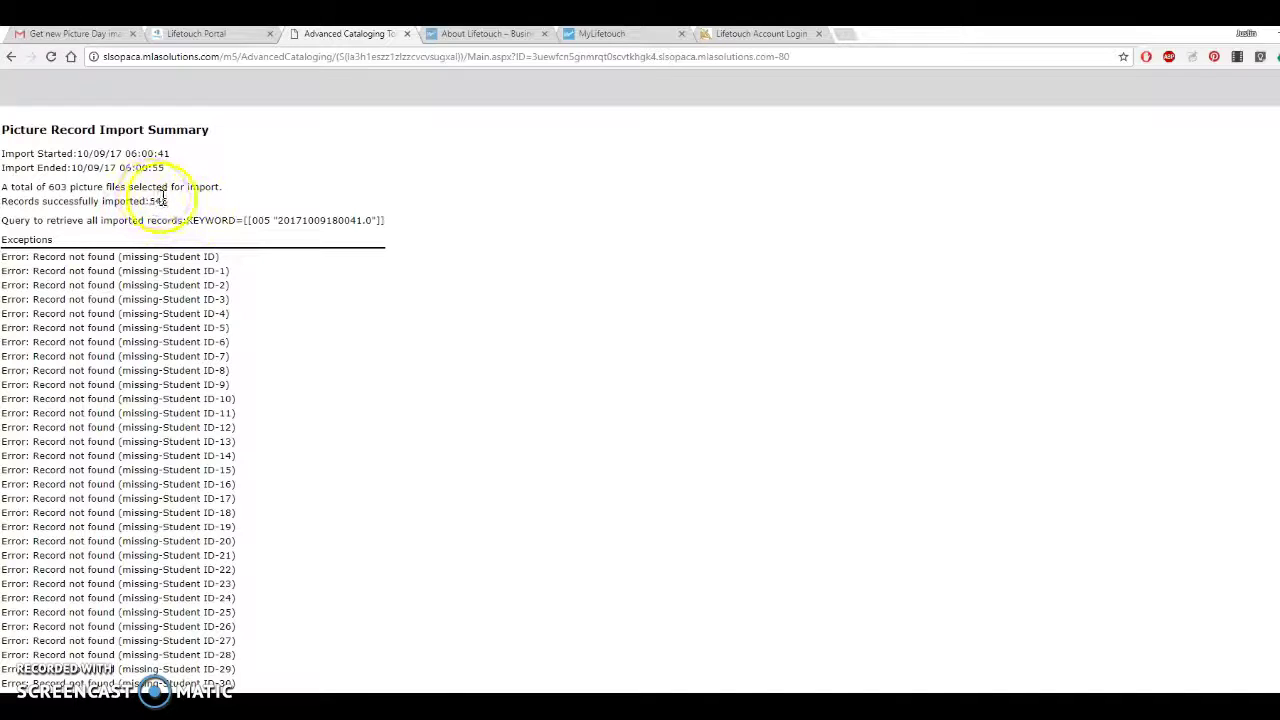
scroll(90, 280, "down", 3)
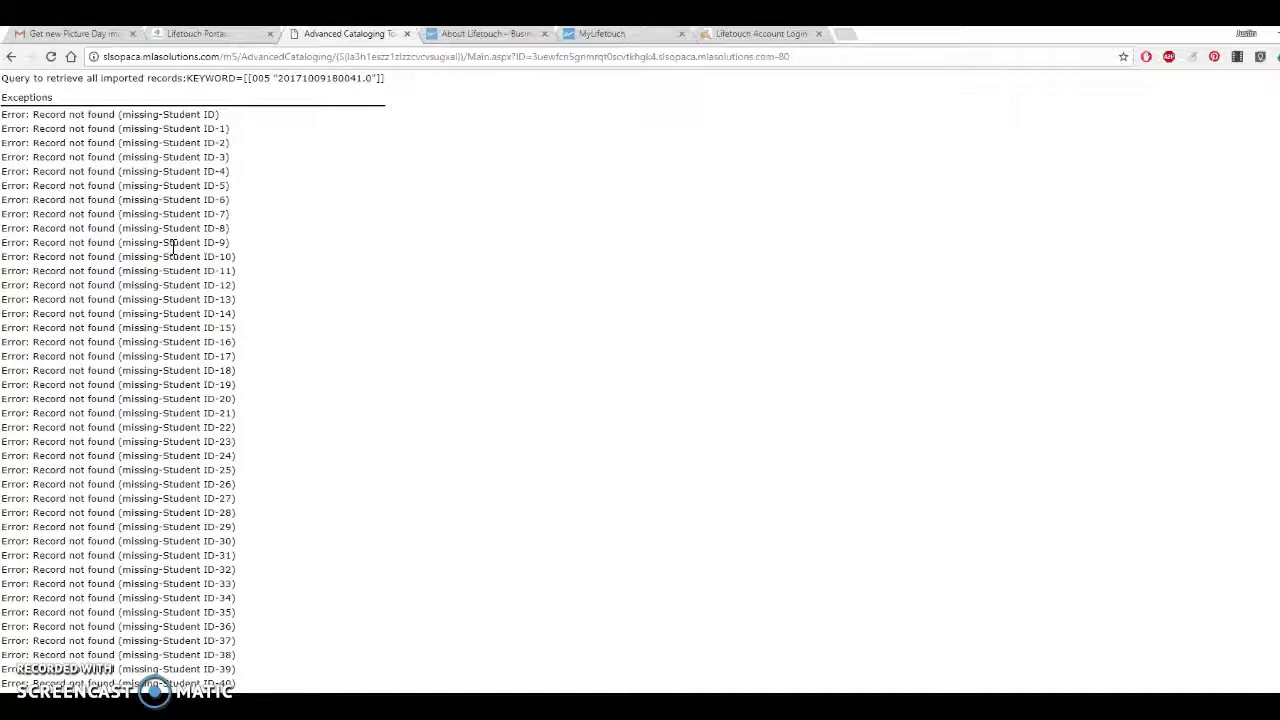
scroll(282, 443, "down", 1)
scroll(280, 440, "down", 3)
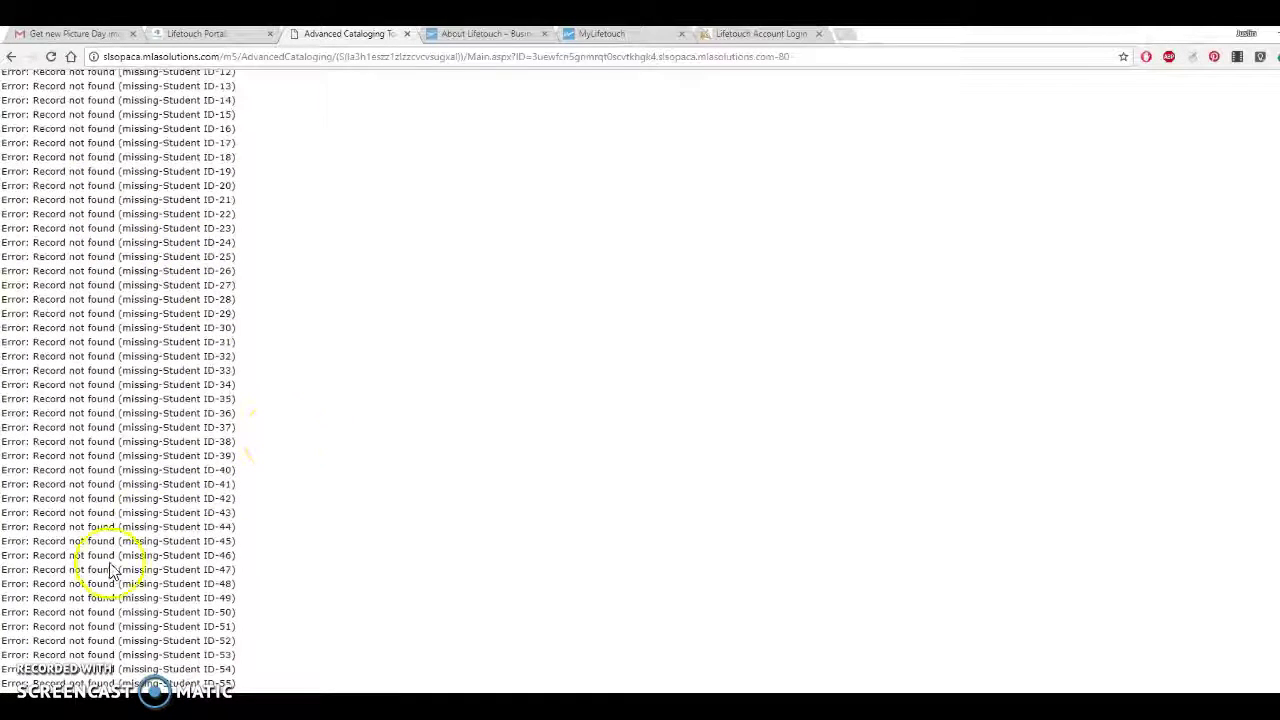
scroll(225, 540, "down", 1)
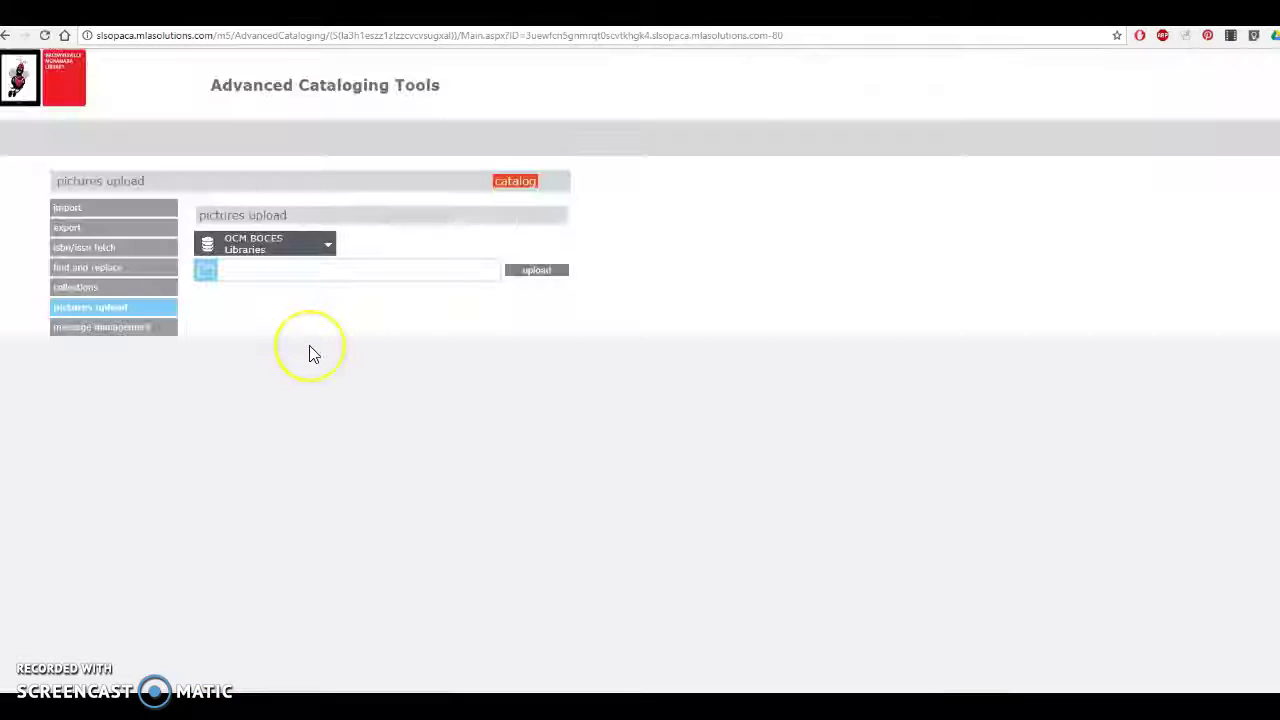
Go from the catalog home to the circulation loan screen, with the barcode field ready for input.
left_click(522, 186)
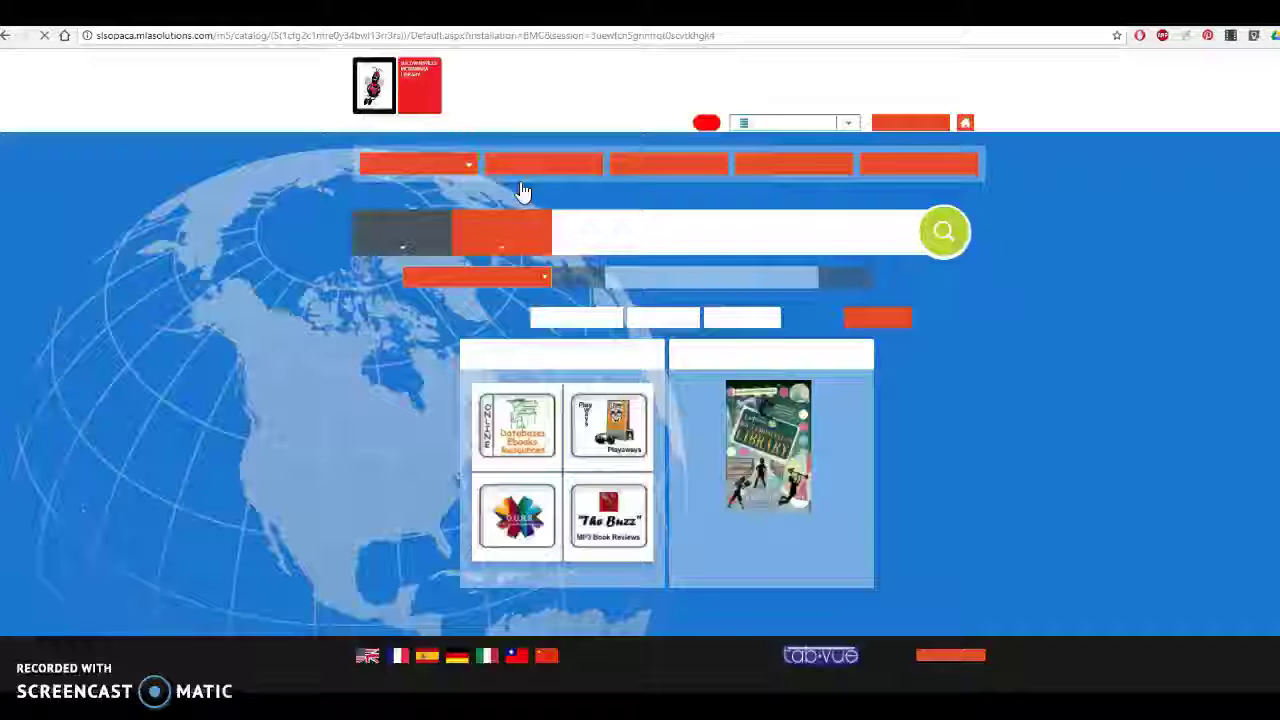
left_click(525, 166)
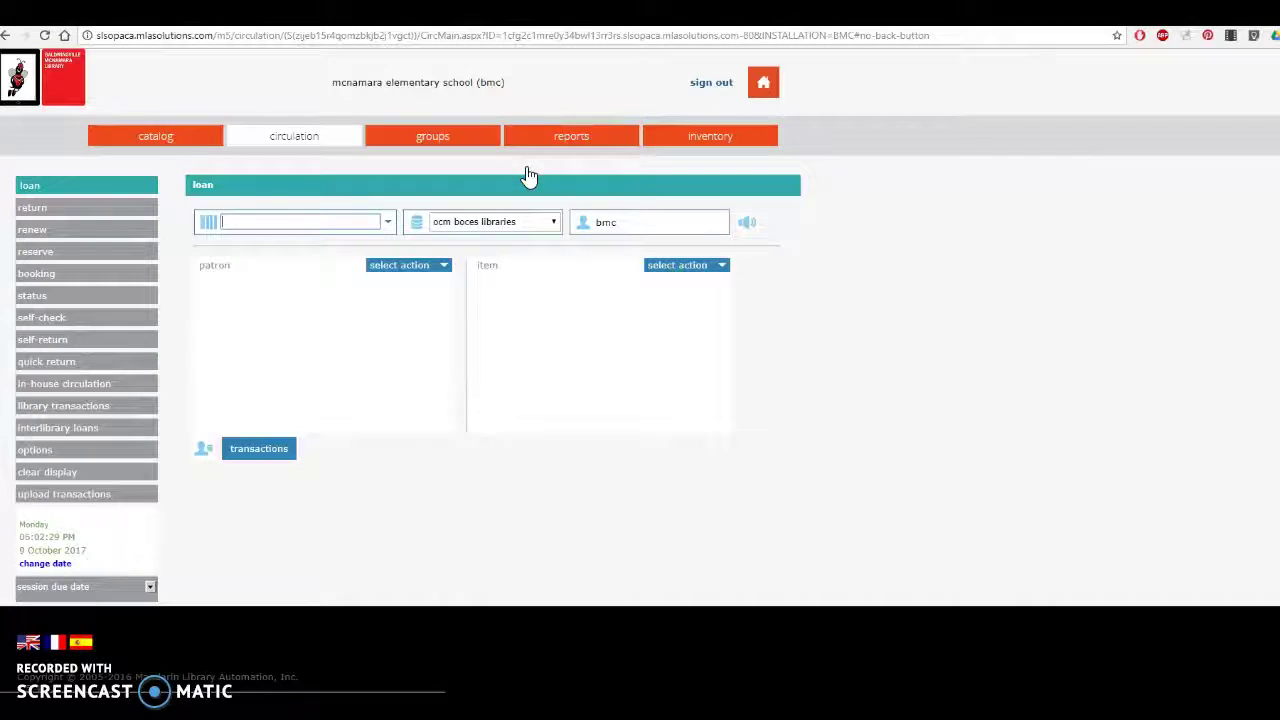
left_click(279, 224)
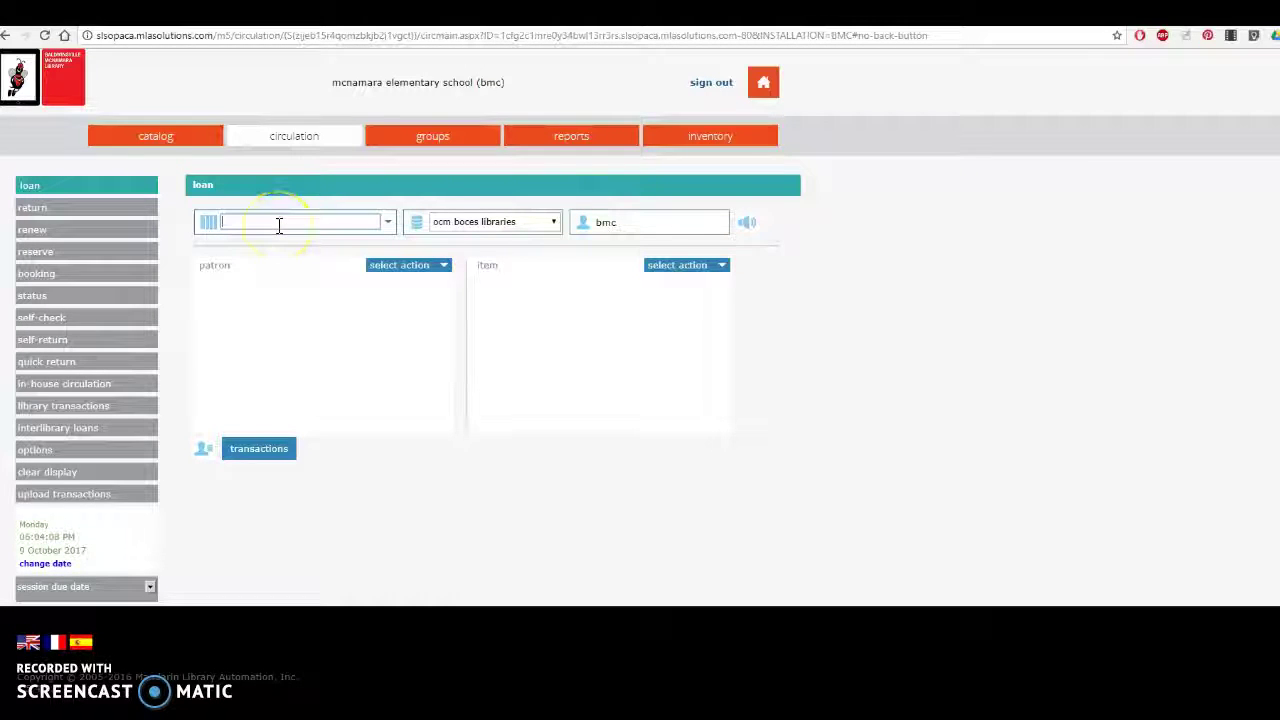
Search patrons by a student surname and open the first of the two photo-bearing results.
type("BATEMAN")
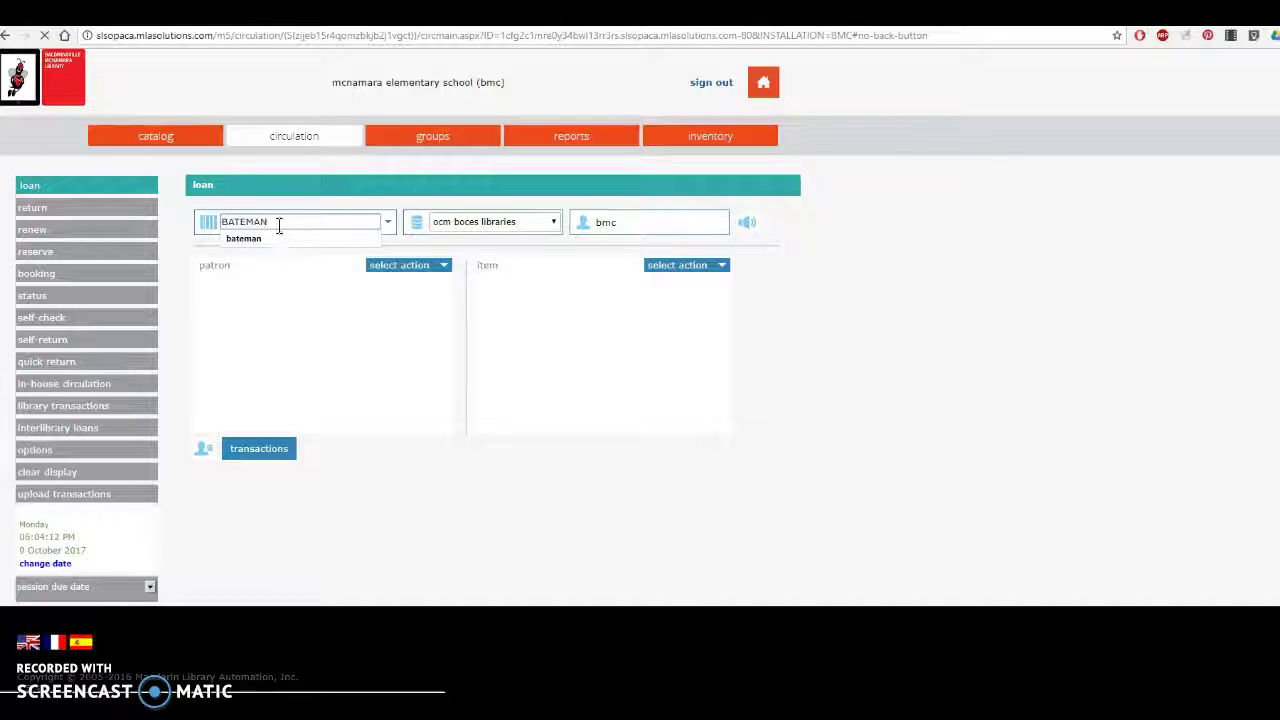
key("Return")
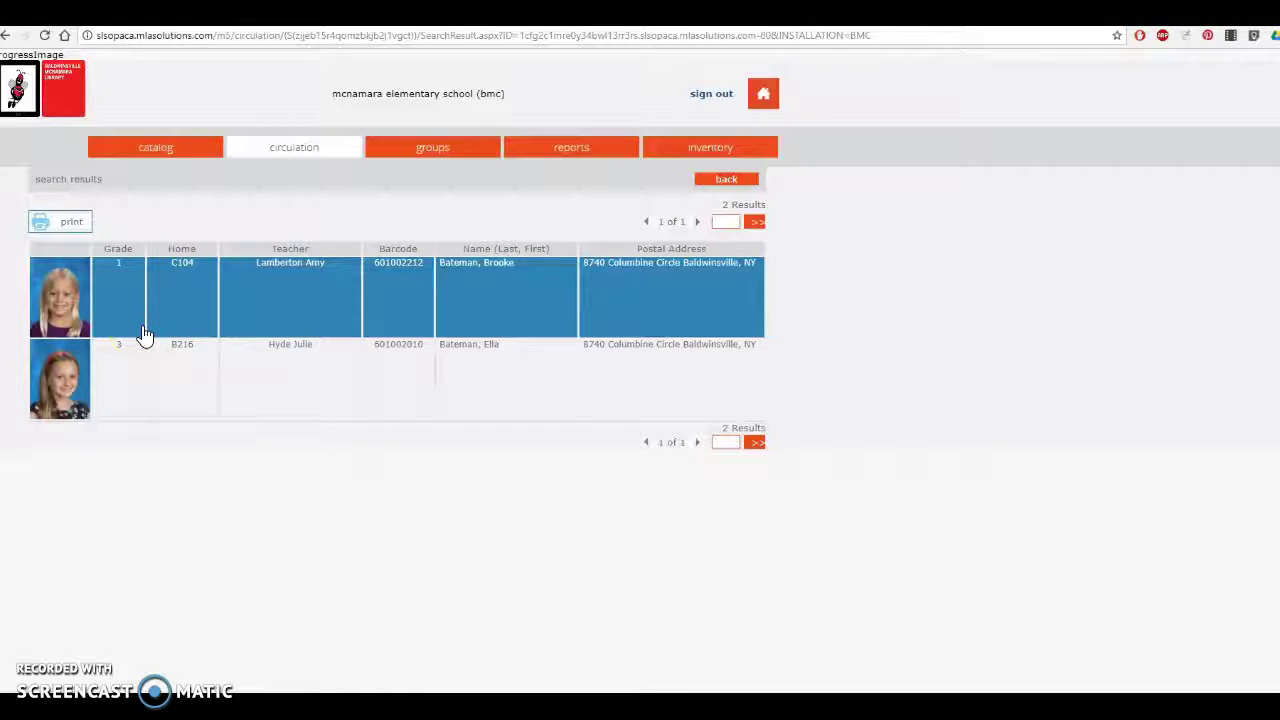
left_click(170, 318)
left_click(163, 300)
left_click(193, 312)
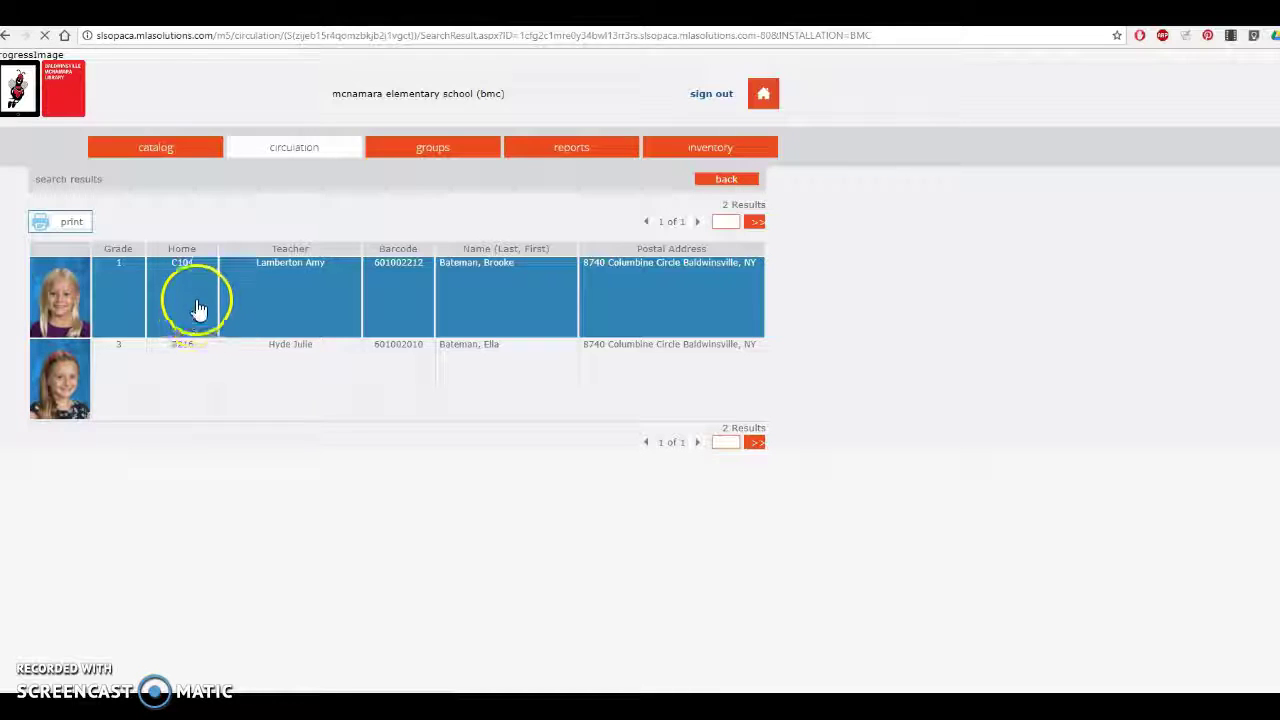